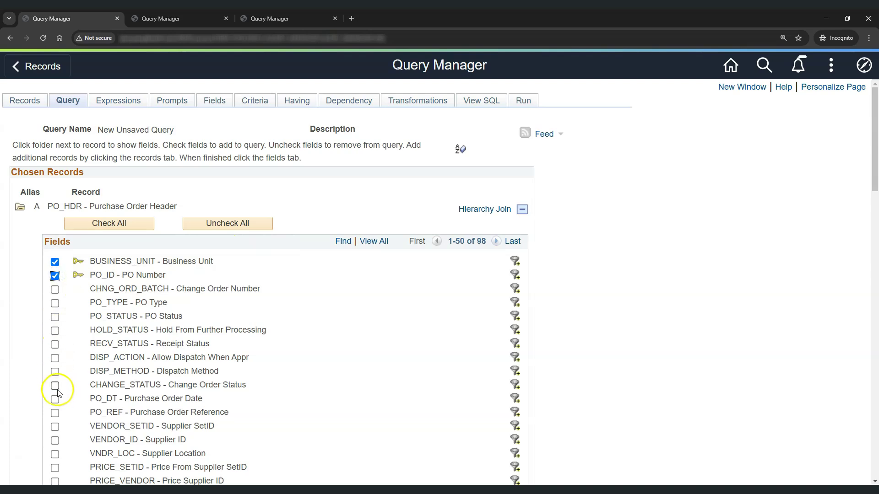
Step: Add the PO_DT Purchase Order Date and VENDOR_ID Supplier ID fields to the query and show the chosen fields
left_click(55, 399)
left_click(55, 440)
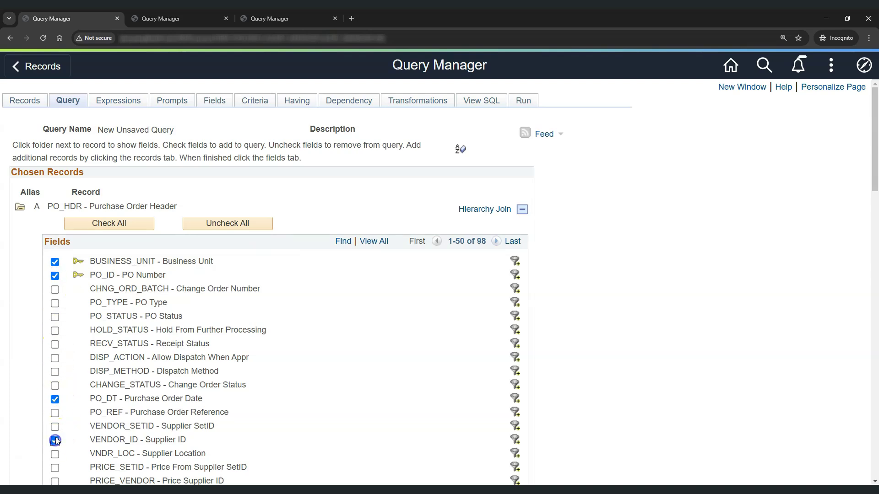
left_click(215, 101)
Step: Add a criterion requiring the Business Unit field to equal the constant US001
left_click(541, 200)
left_click(271, 270)
type("US001")
key("Return")
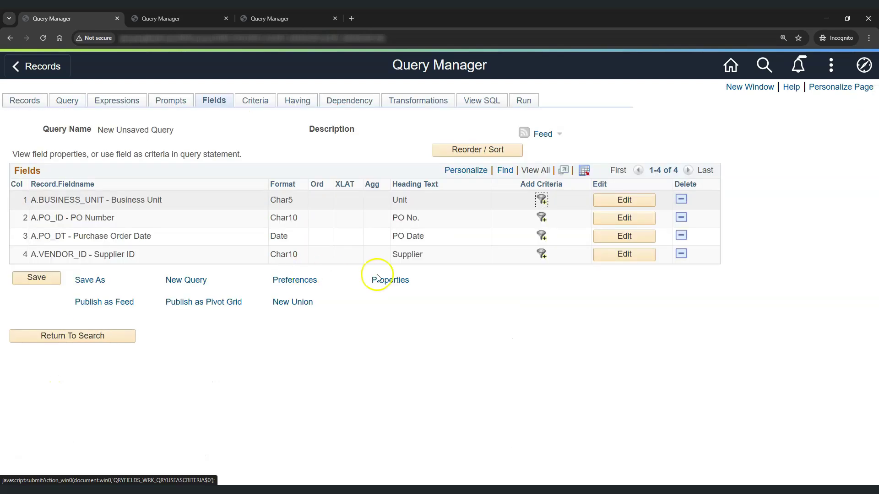
Step: Add a criterion requiring the Supplier ID field to equal the constant USA0000051
left_click(542, 254)
left_click(276, 272)
type("USA0000051")
key("Return")
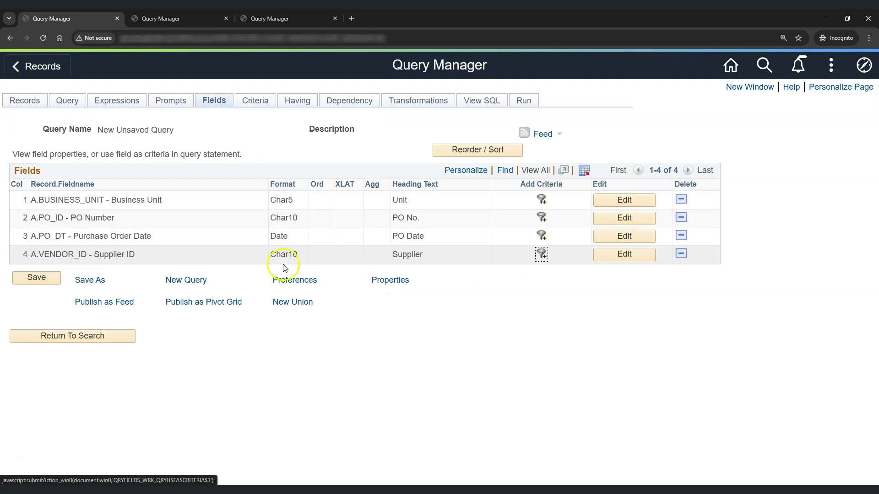
Step: Run the query to check its results, and review the list of criteria
left_click(523, 100)
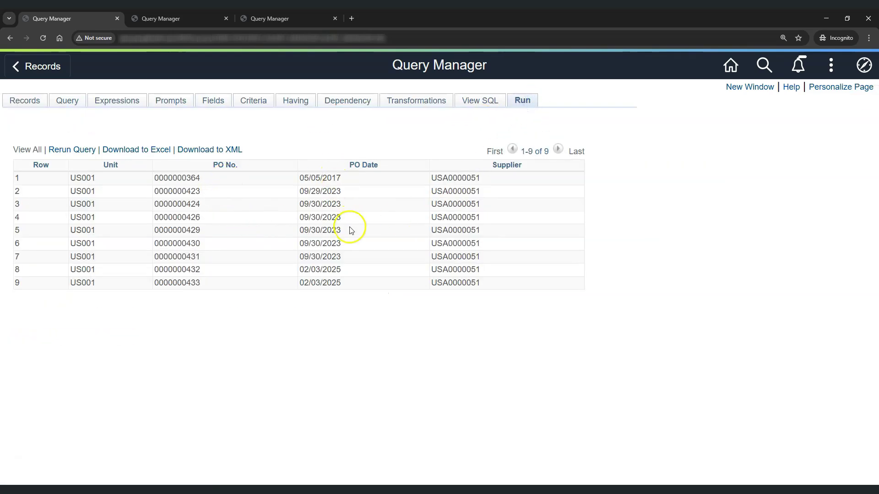
left_click(213, 101)
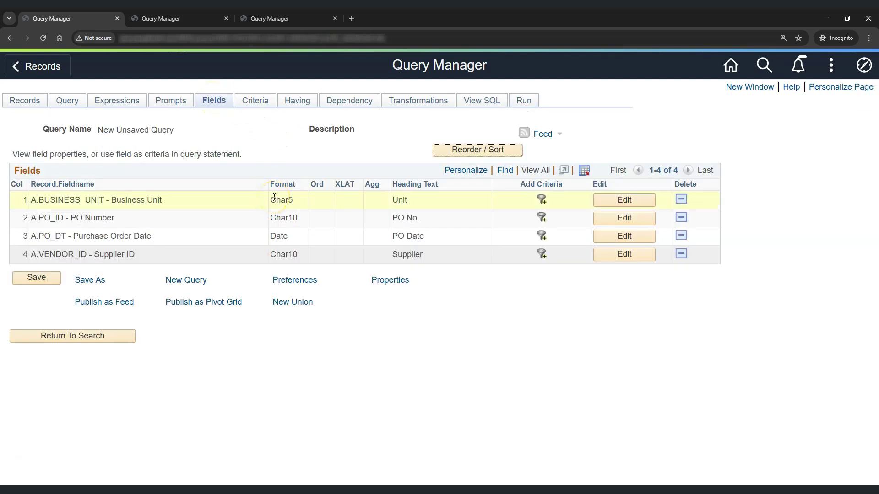
left_click(264, 104)
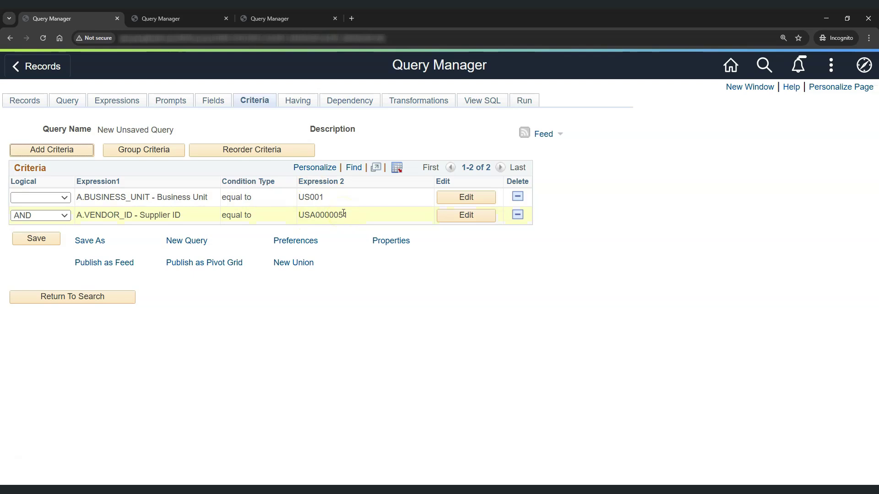
Step: Add a criterion setting Purchase Order Date equal to a subquery, and open the subquery definition
left_click(214, 100)
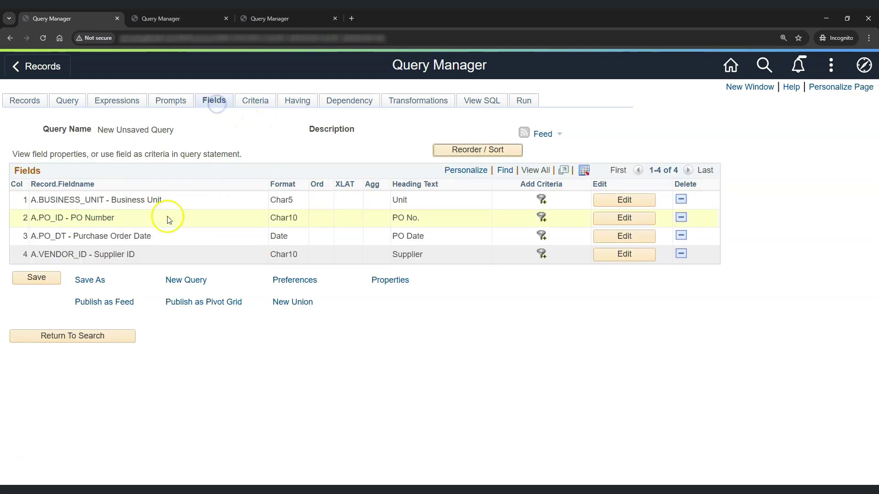
left_click(541, 236)
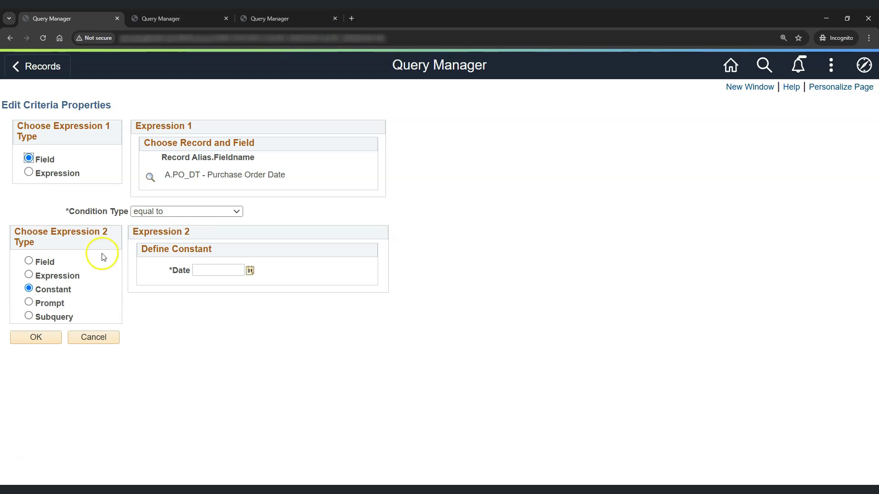
left_click(29, 316)
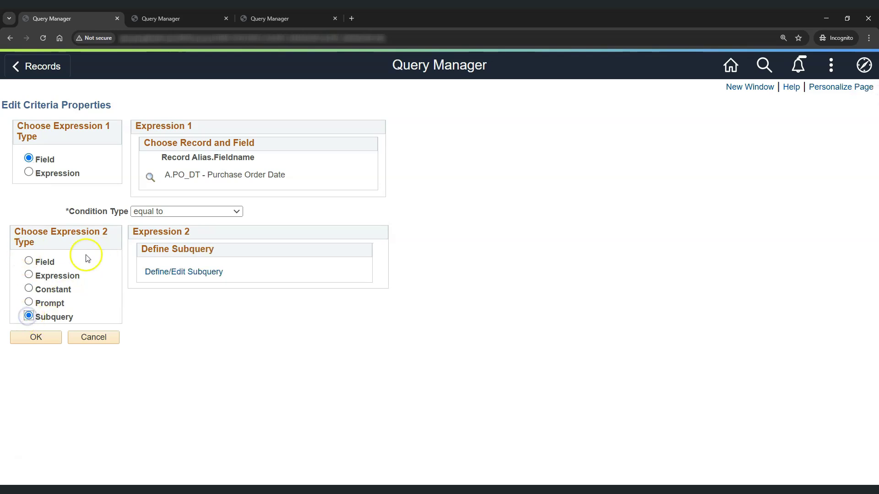
left_click(187, 275)
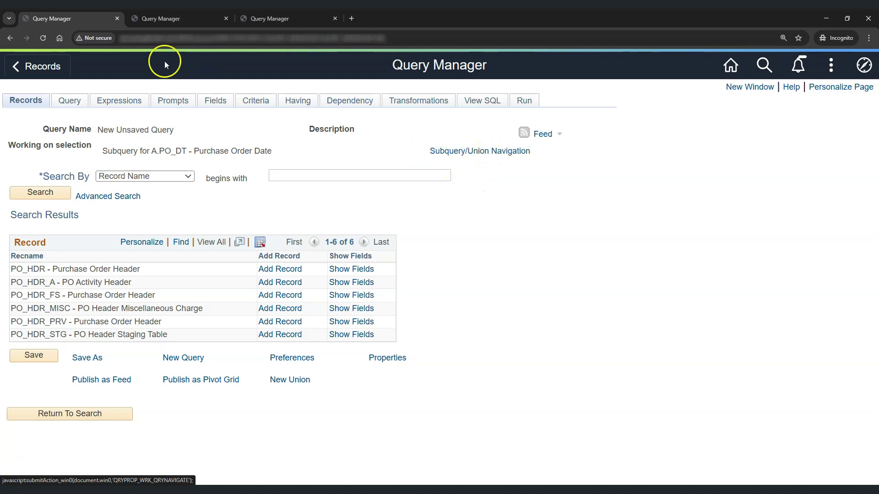
left_click(160, 18)
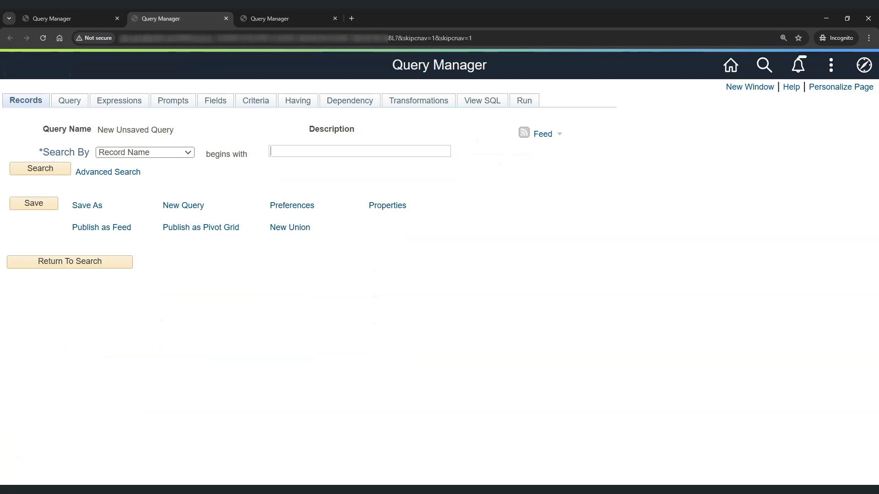
left_click(106, 261)
left_click(191, 144)
left_click(87, 14)
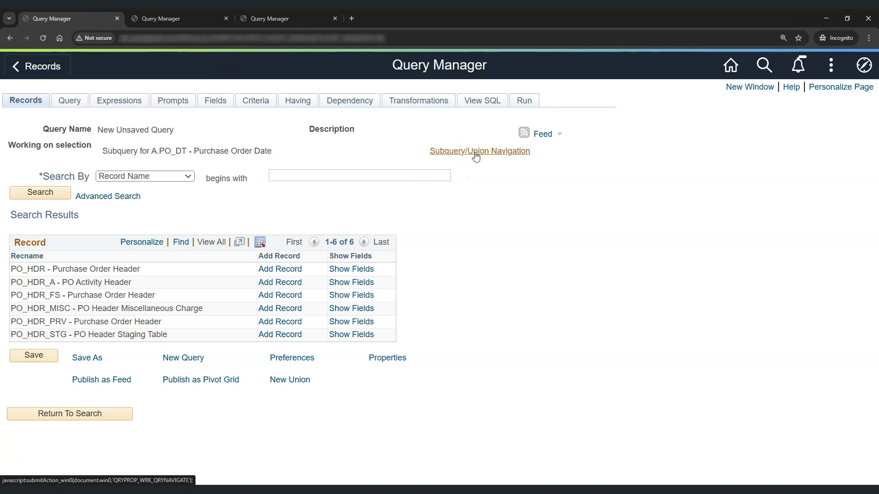
Step: Navigate from the subquery to the top level of the query and review its criteria
left_click(476, 153)
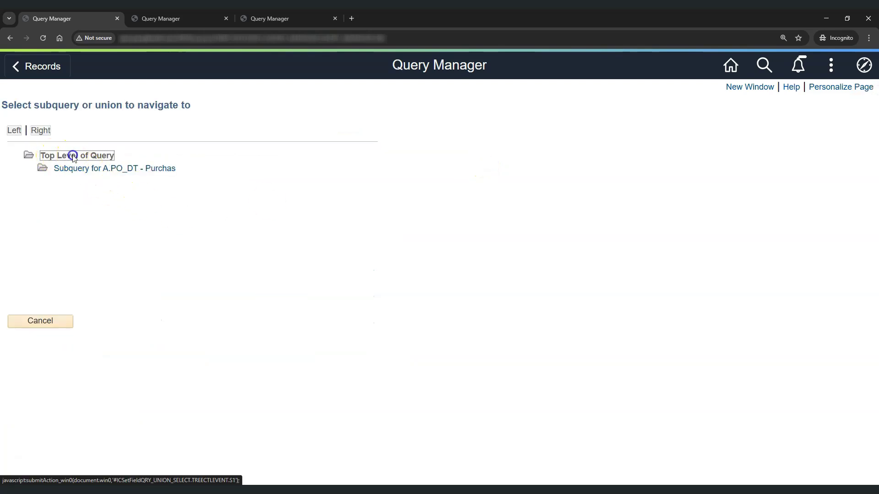
left_click(74, 156)
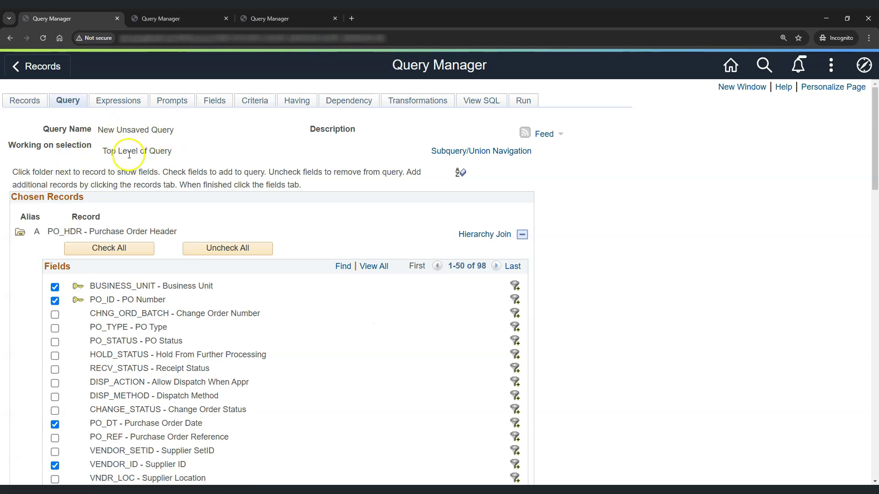
left_click(26, 101)
left_click(254, 101)
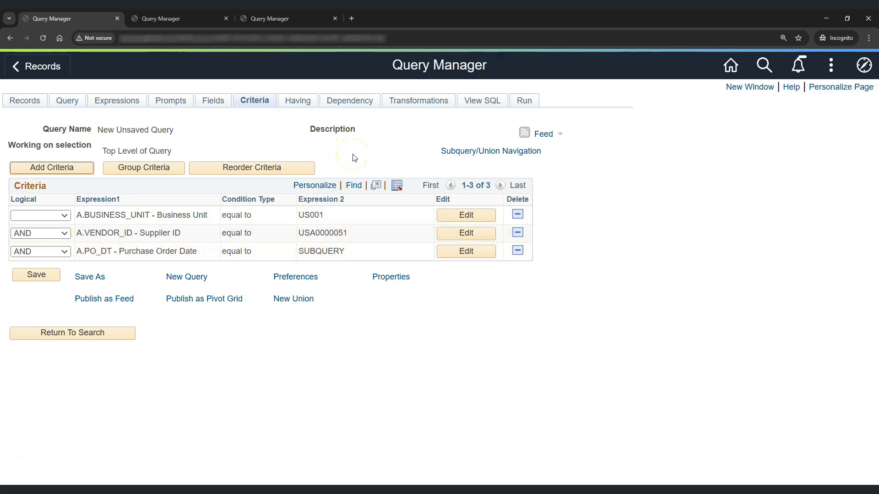
Step: Navigate back to the subquery for A.PO_DT and add the PO_HDR Purchase Order Header record to it
left_click(479, 153)
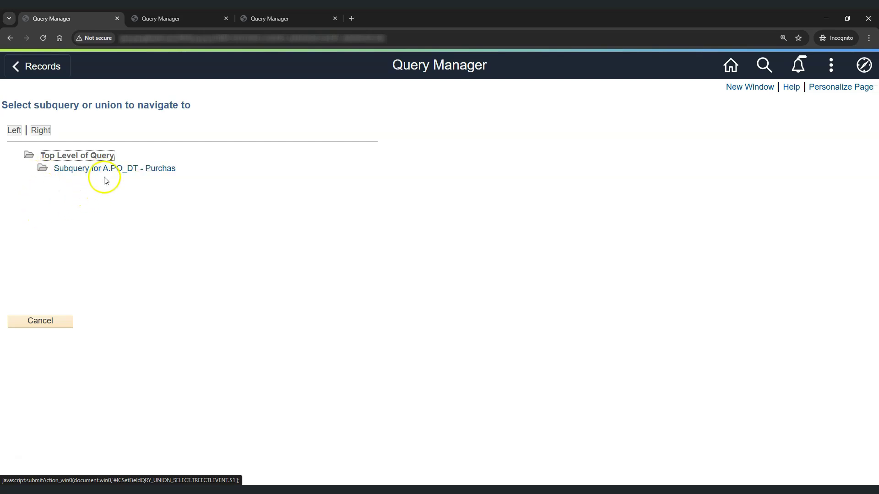
left_click(120, 170)
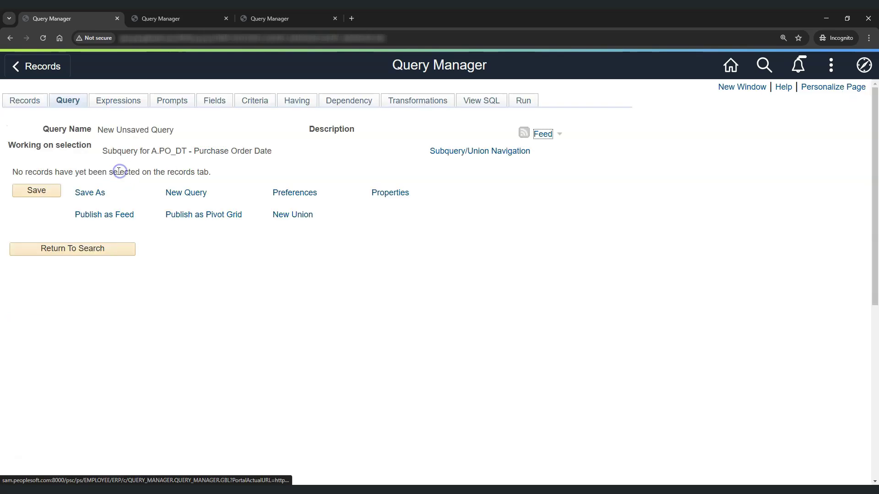
left_click(36, 103)
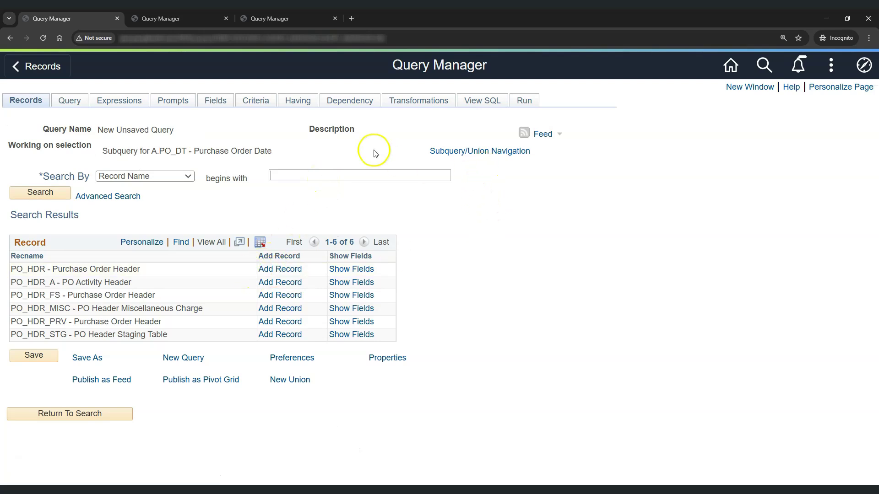
left_click_drag(10, 145, 131, 150)
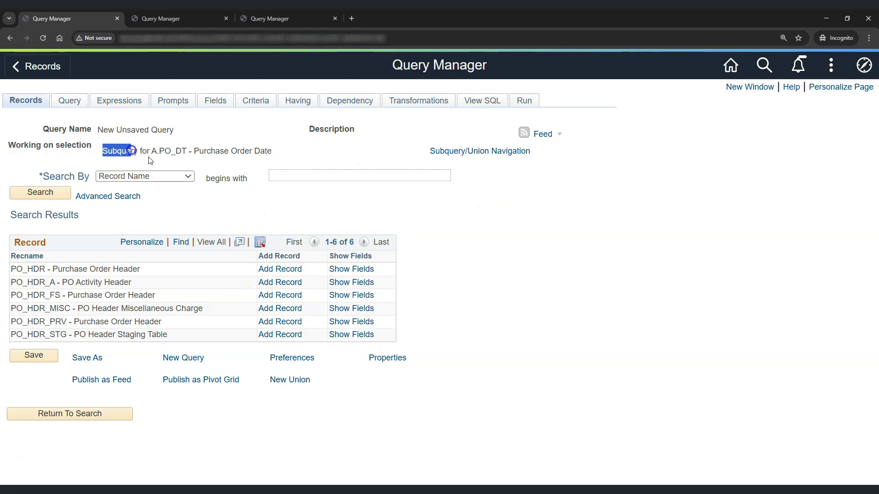
left_click(280, 269)
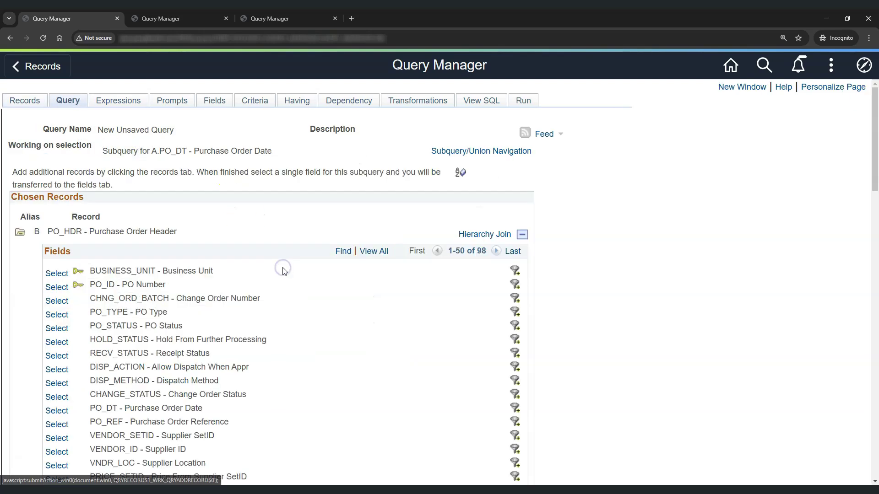
scroll(265, 254, "down", 1)
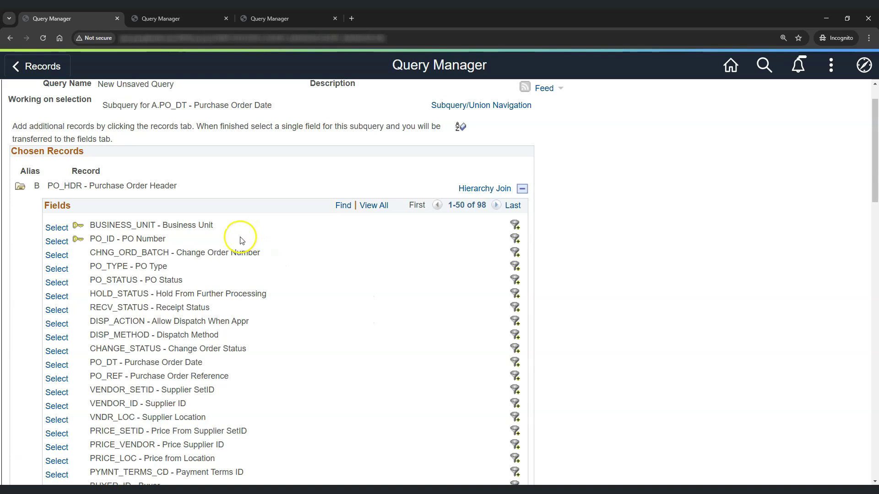
scroll(242, 241, "up", 1)
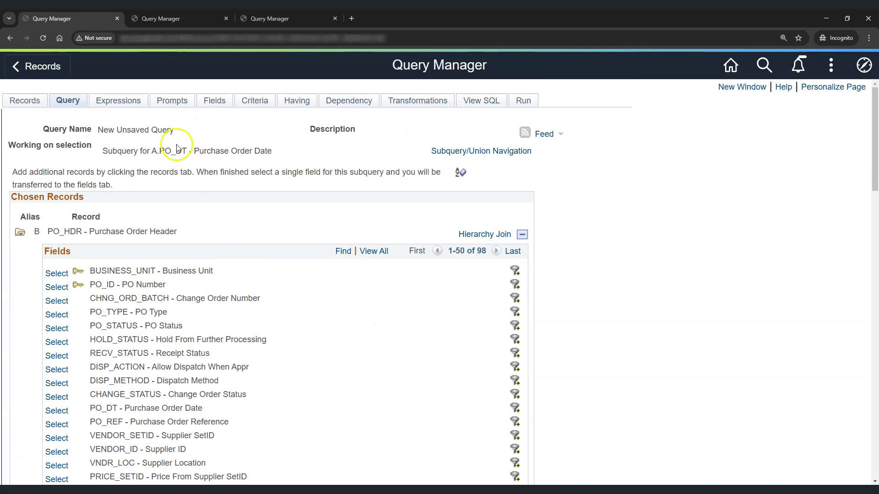
Step: In the second browser window's query, search records for PO_HDR and add the Purchase Order Header record
left_click(184, 22)
left_click(297, 151)
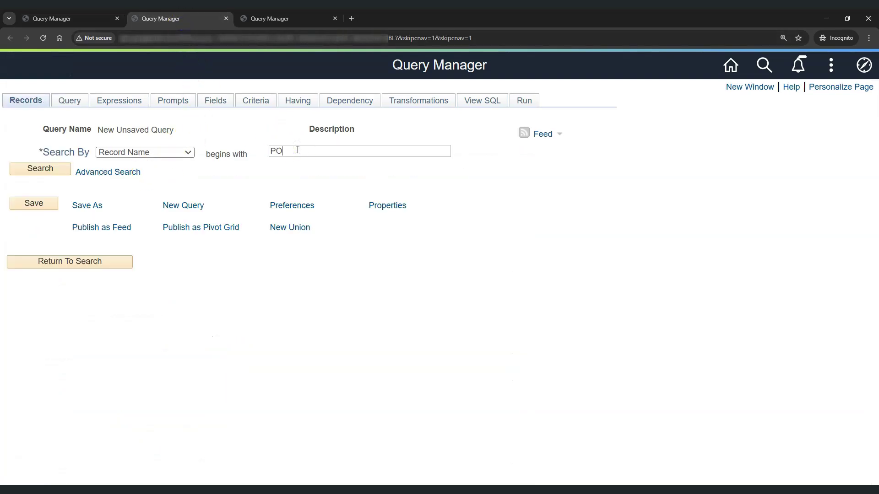
type("PO_HDR")
key("Return")
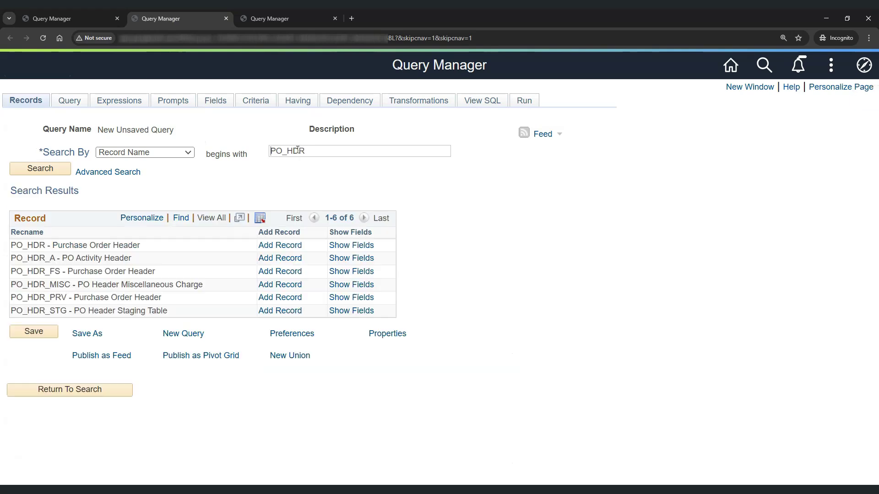
left_click(281, 245)
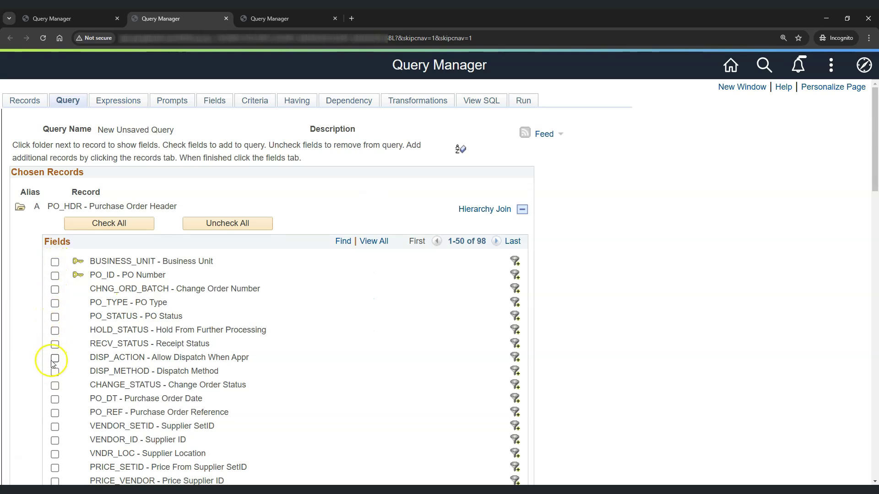
Step: Compare field selection in the subquery with the regular query, and review the Example - 2 SQL on the slide
left_click(81, 20)
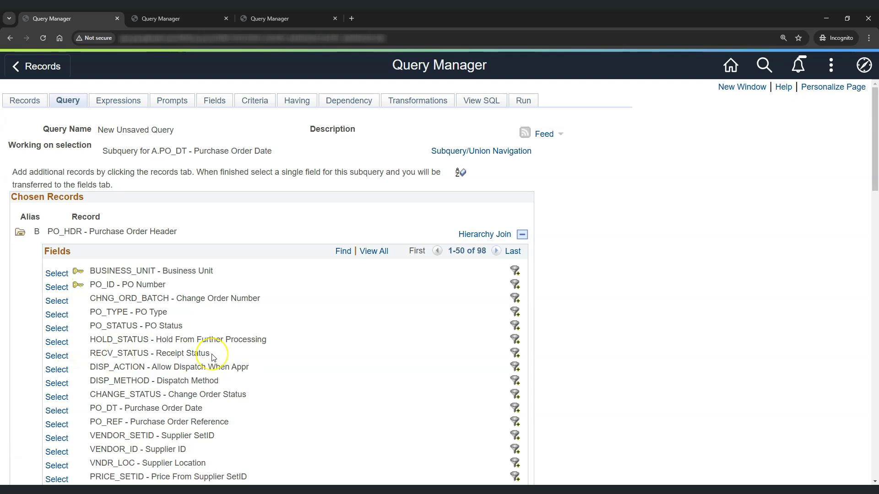
left_click(170, 20)
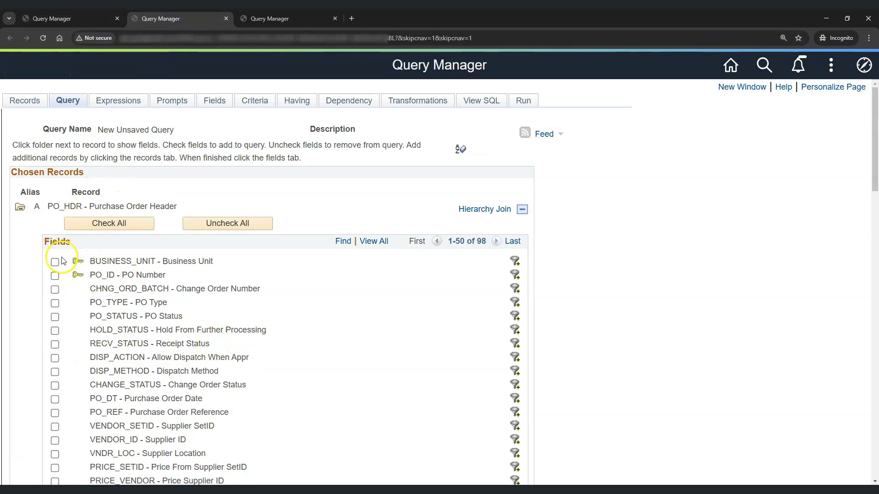
left_click(82, 15)
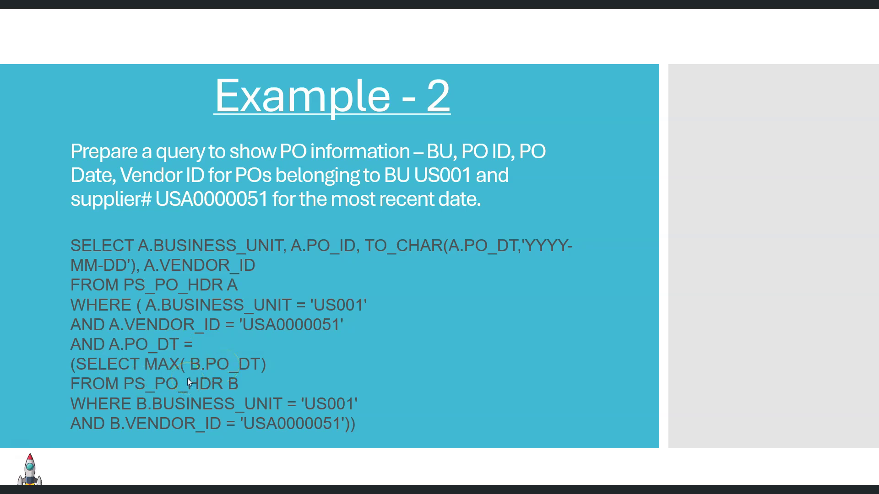
key("Escape")
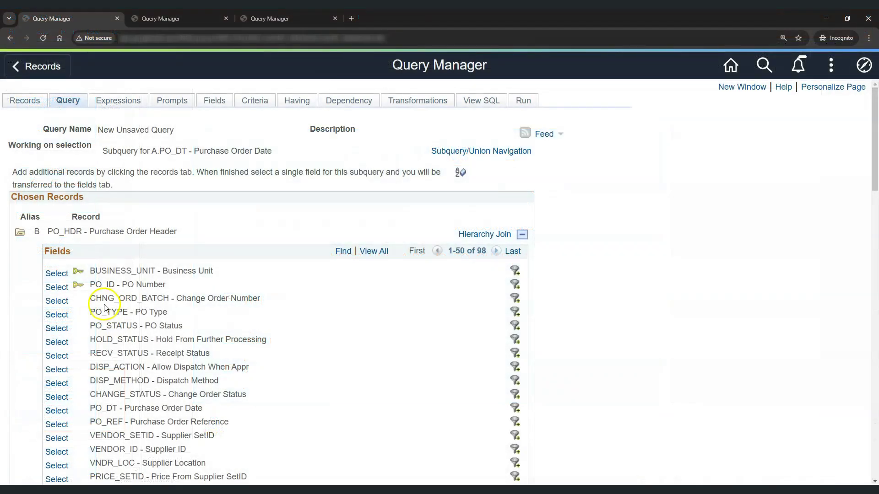
Step: Select PO_DT Purchase Order Date as the subquery's field and set its aggregate to Max
left_click(63, 411)
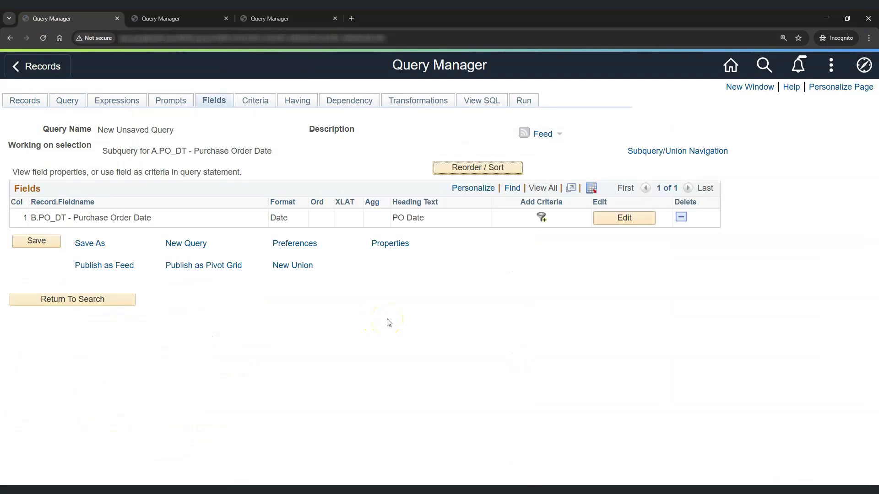
left_click(623, 218)
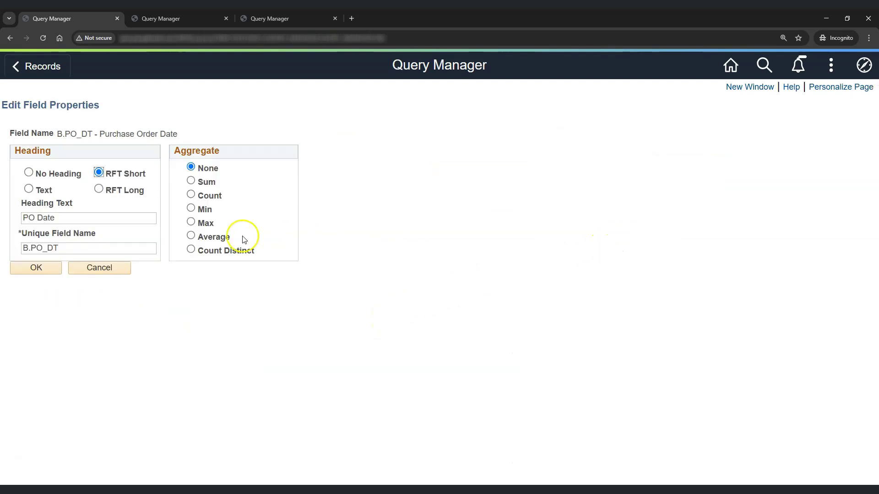
left_click(191, 223)
left_click(26, 268)
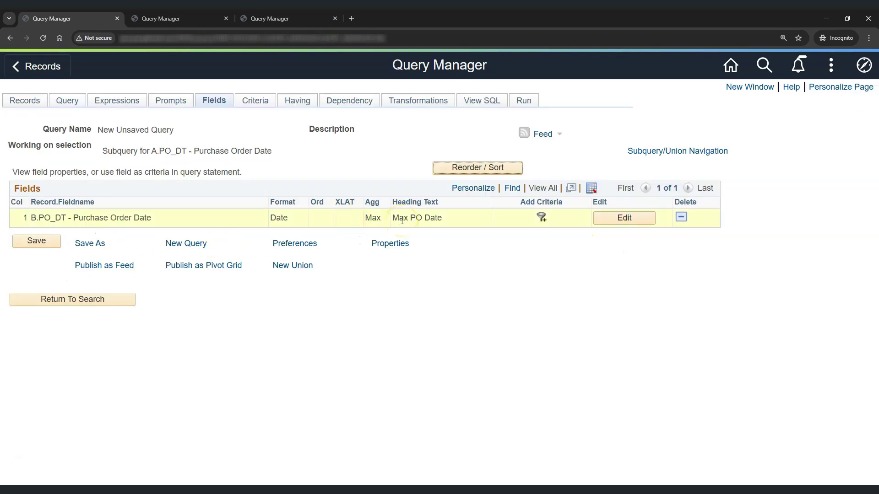
Step: Add a criterion to the subquery requiring Business Unit from PO_HDR alias B to equal the constant US001
left_click(266, 110)
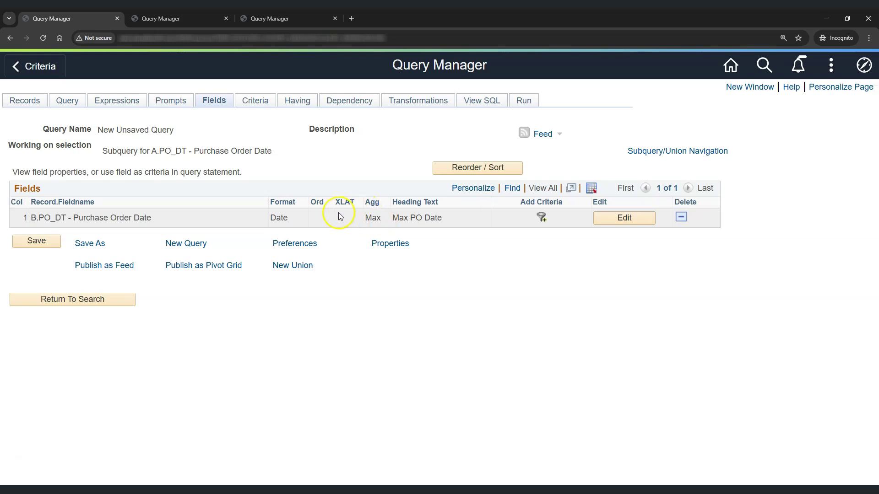
left_click(264, 105)
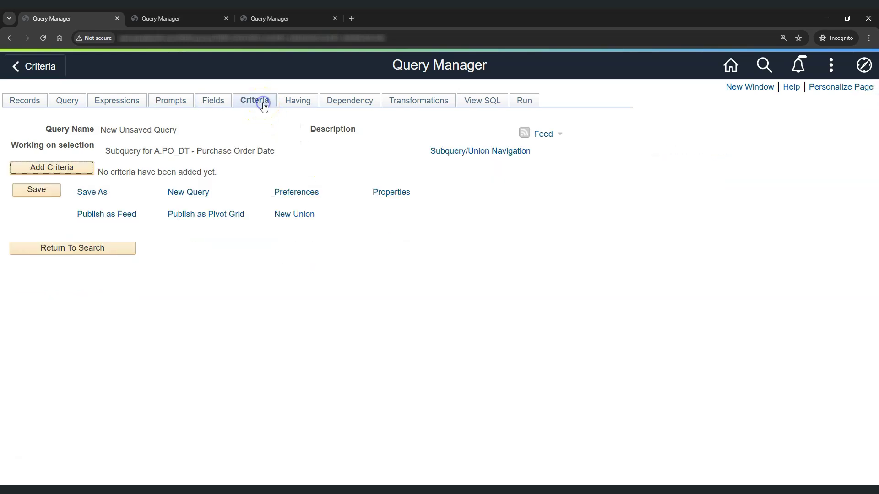
left_click(71, 167)
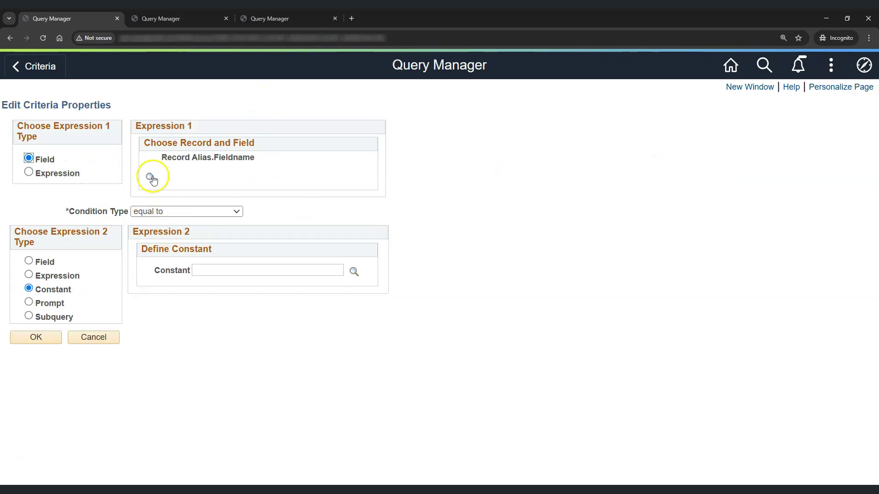
left_click(149, 177)
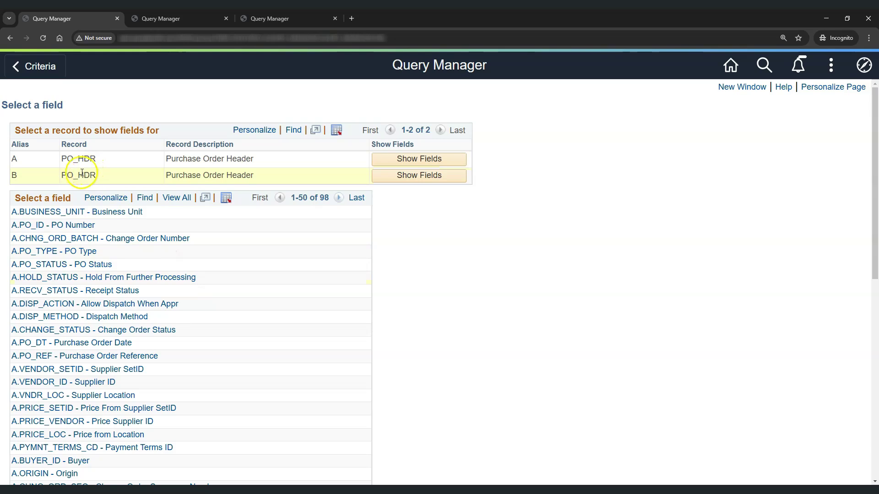
left_click_drag(62, 163, 112, 158)
left_click(125, 160)
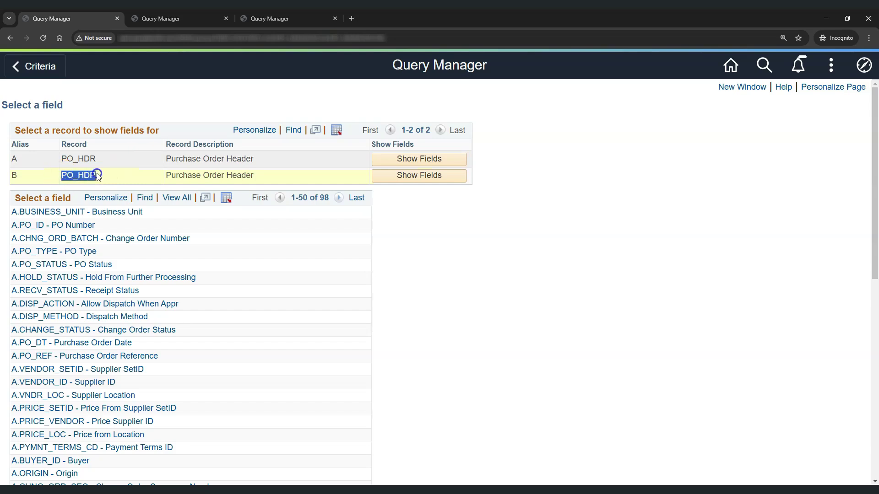
left_click(119, 175)
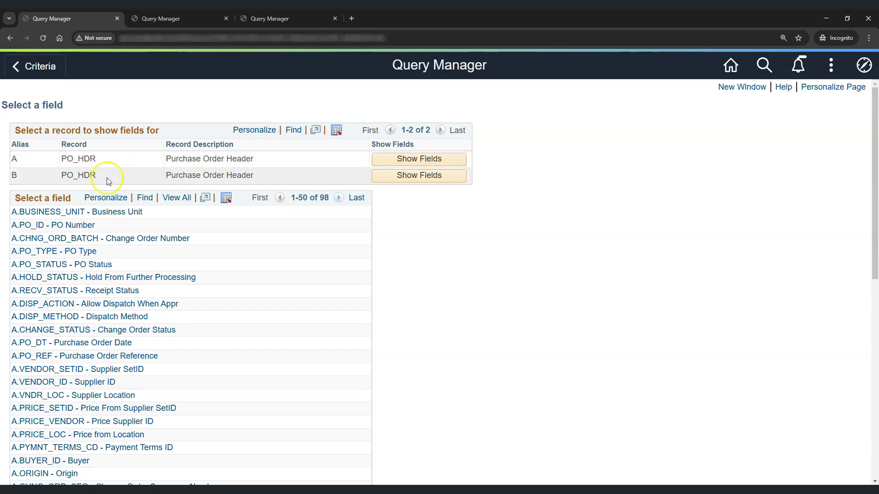
left_click(405, 176)
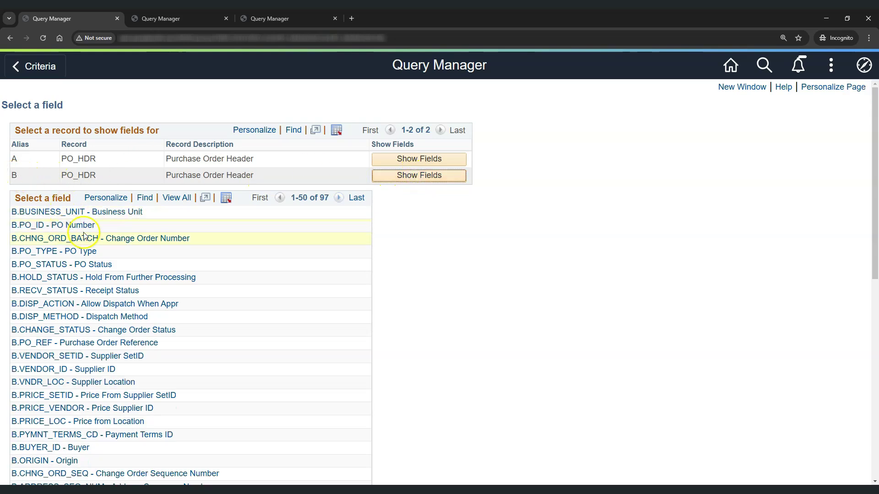
left_click(114, 212)
left_click(275, 271)
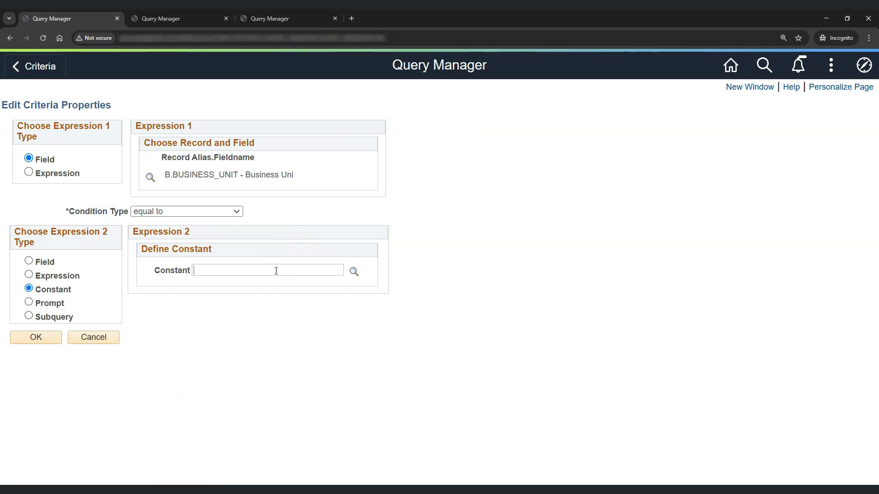
key("Return")
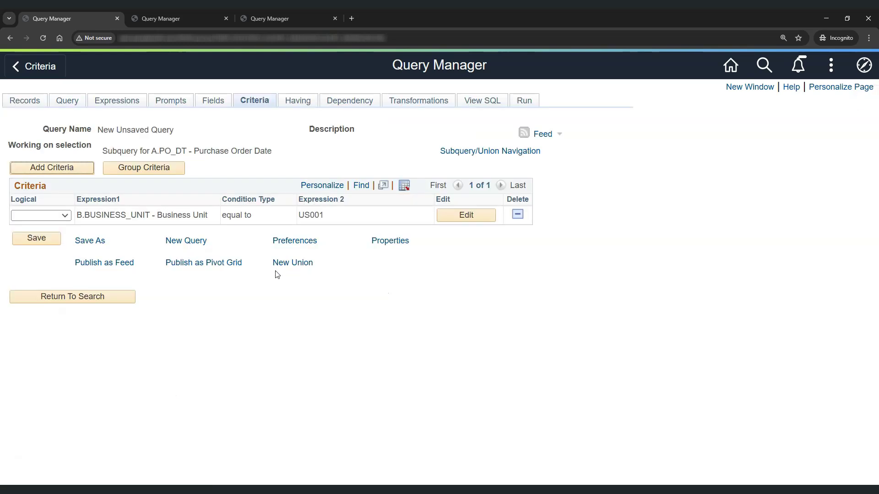
Step: Add a second subquery criterion requiring B.VENDOR_ID Supplier ID to equal the constant USA0000051
left_click(81, 167)
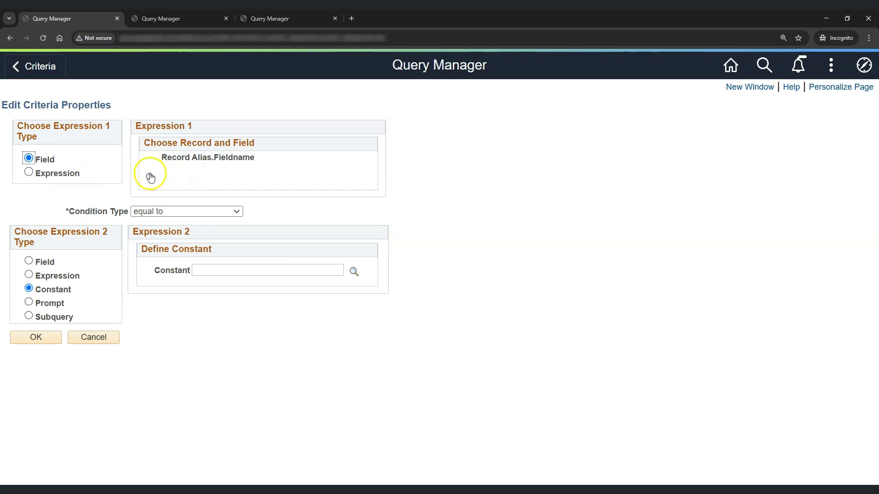
left_click(150, 177)
left_click(407, 175)
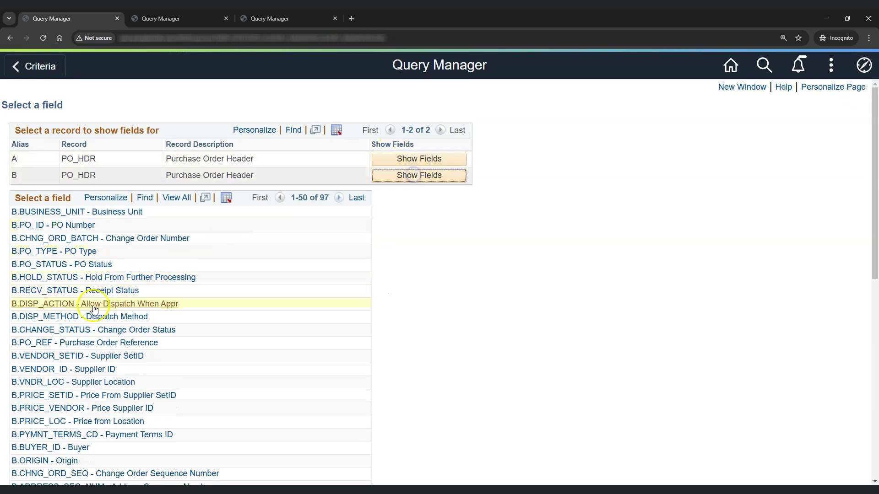
left_click(75, 369)
left_click(204, 274)
type("USA0000051")
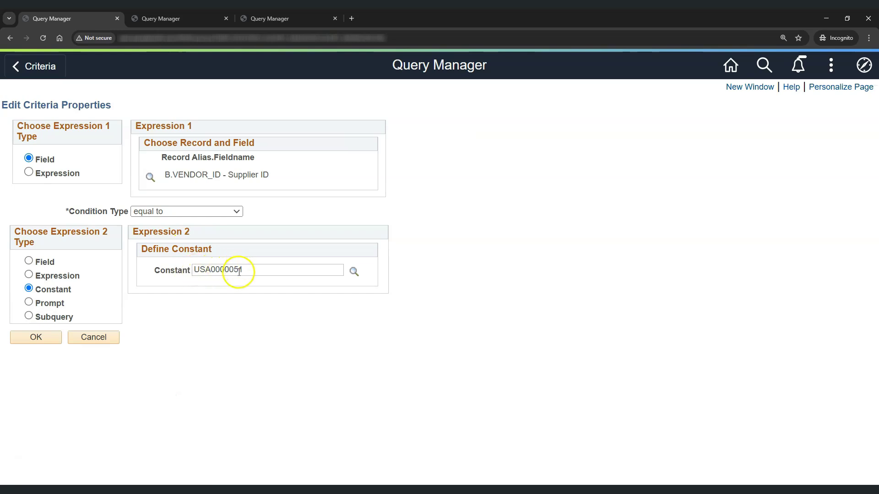
left_click(48, 337)
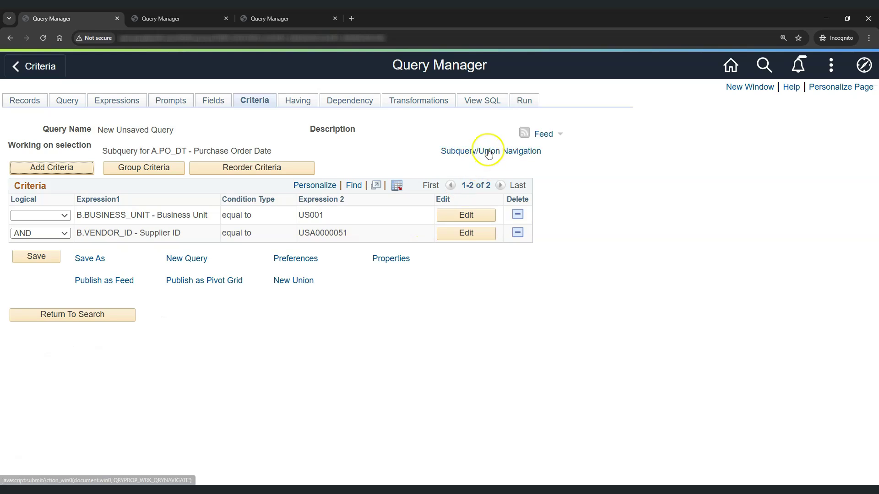
Step: Review the generated query SQL, comparing the main query's WHERE conditions with those of the subquery
left_click(481, 105)
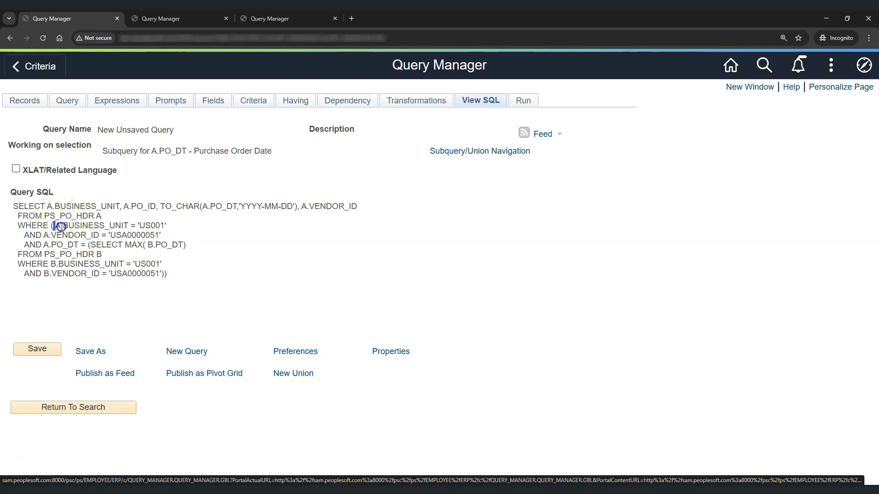
left_click_drag(54, 225, 145, 236)
left_click(81, 249)
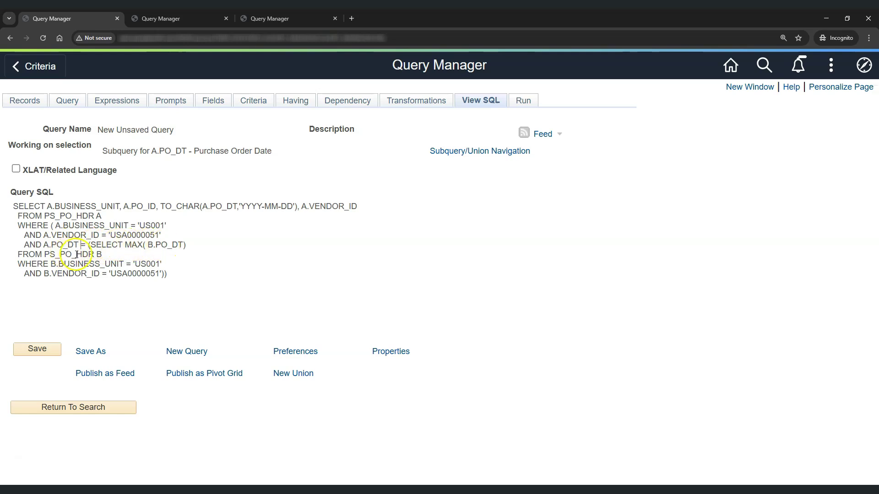
left_click_drag(51, 264, 149, 274)
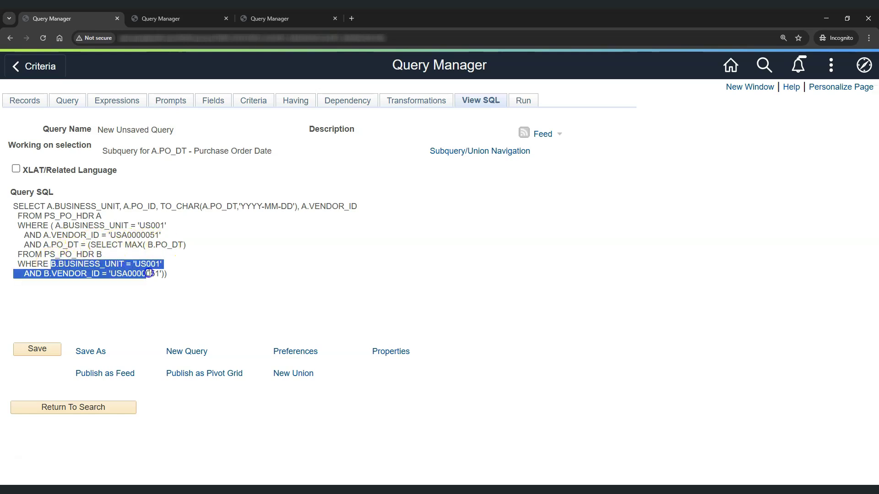
left_click(329, 255)
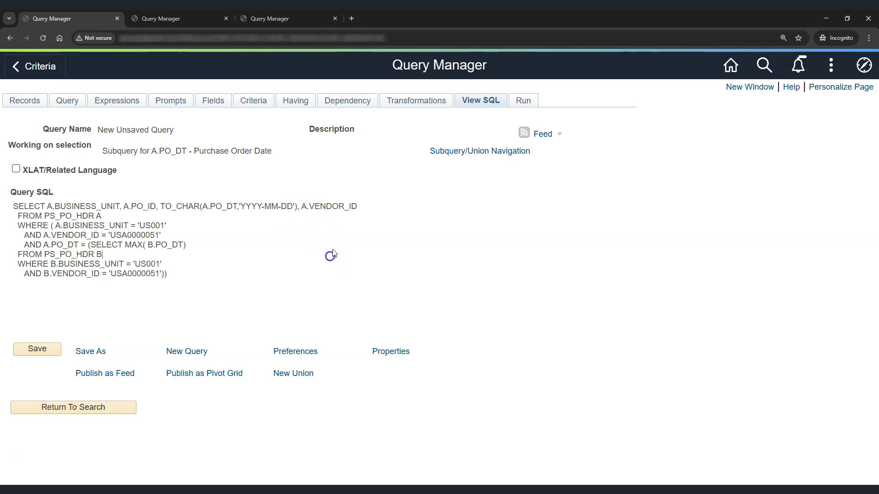
Step: Run the query and examine the PO dates and PO numbers in the results
left_click(530, 106)
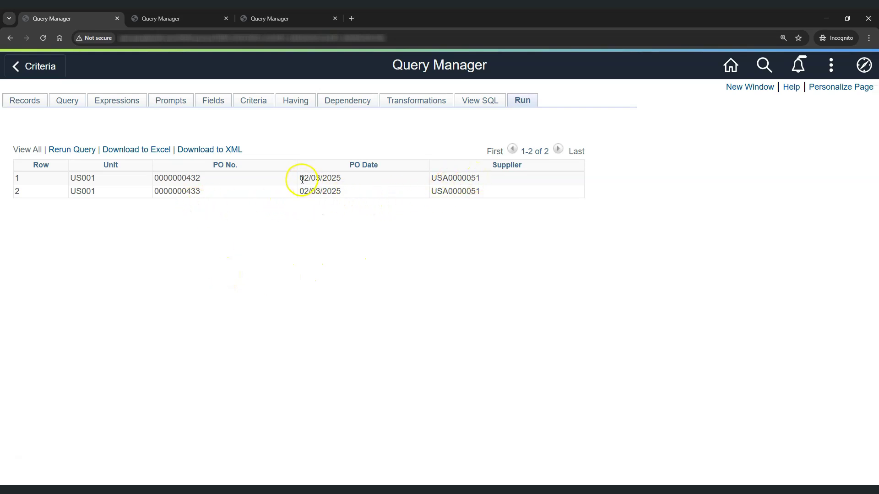
left_click_drag(301, 178, 343, 178)
left_click(229, 185)
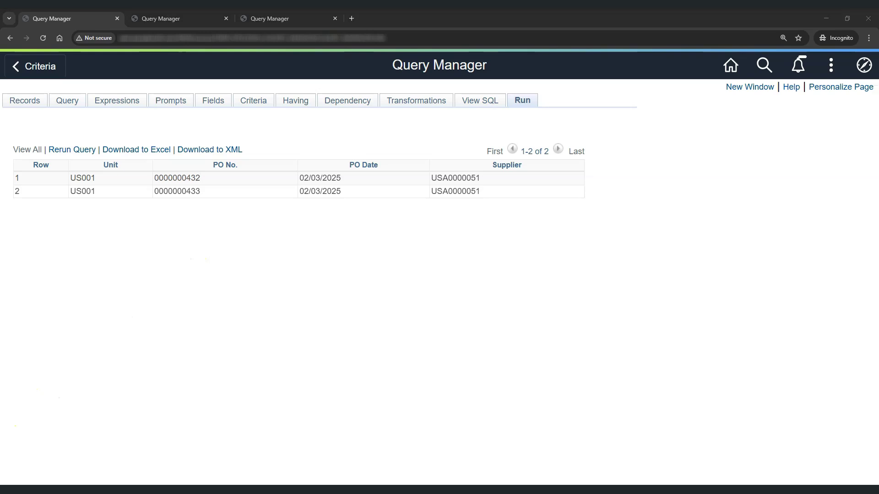
left_click(213, 221)
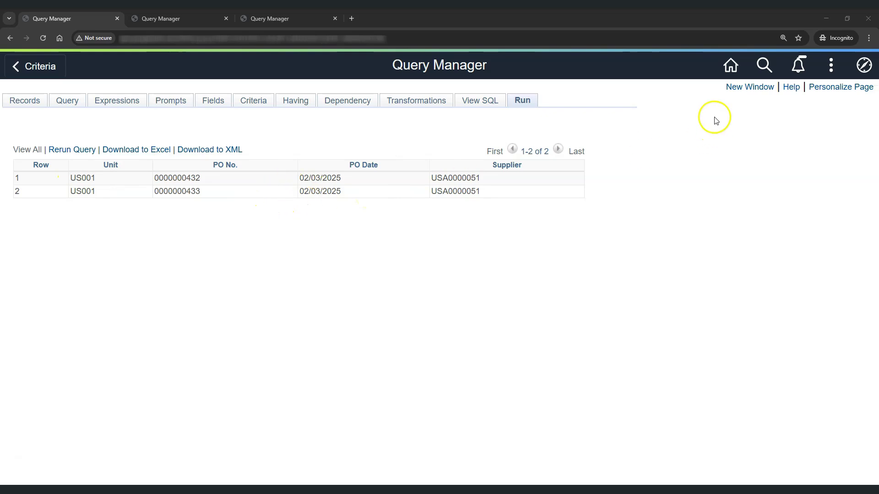
Step: In a new window, go to Add/Update POs and add a new purchase order for business unit US001 with PO ID NEXT
left_click(744, 88)
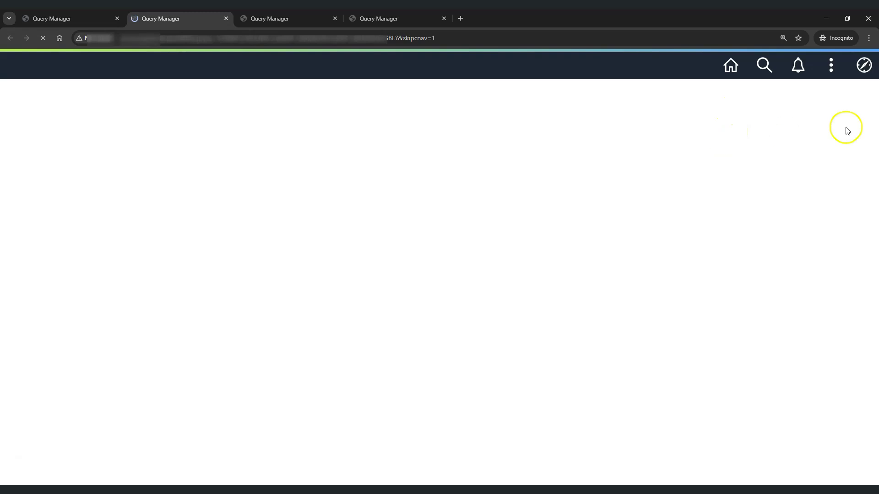
left_click(864, 67)
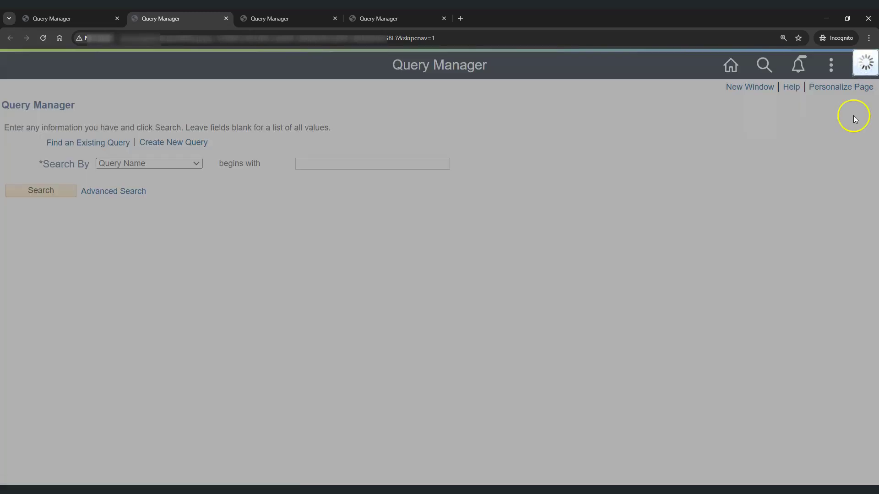
left_click(768, 261)
left_click(749, 268)
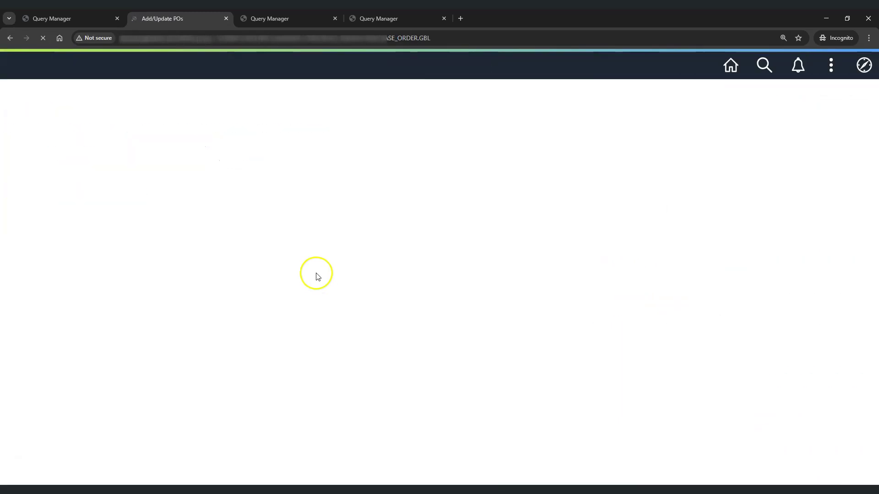
left_click(44, 236)
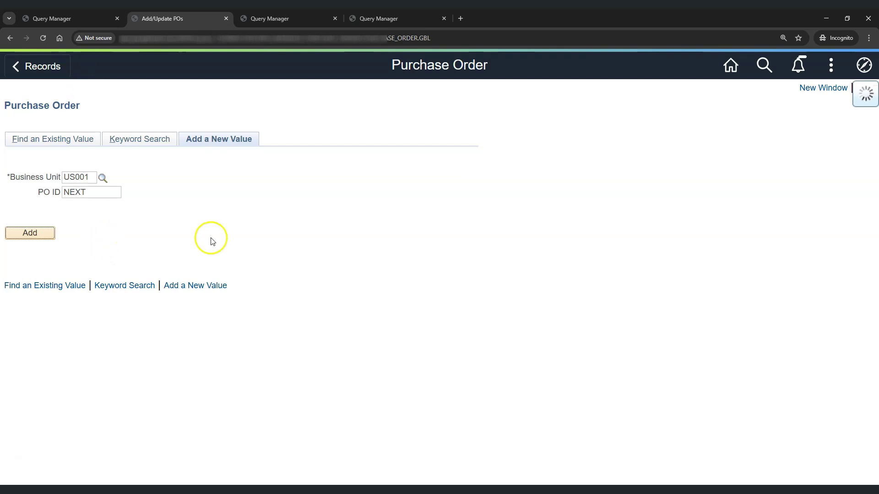
Step: Copy supplier ID USA0000051 from the query results into the new purchase order's Supplier ID
left_click(60, 20)
double_click(463, 190)
key("ctrl+c")
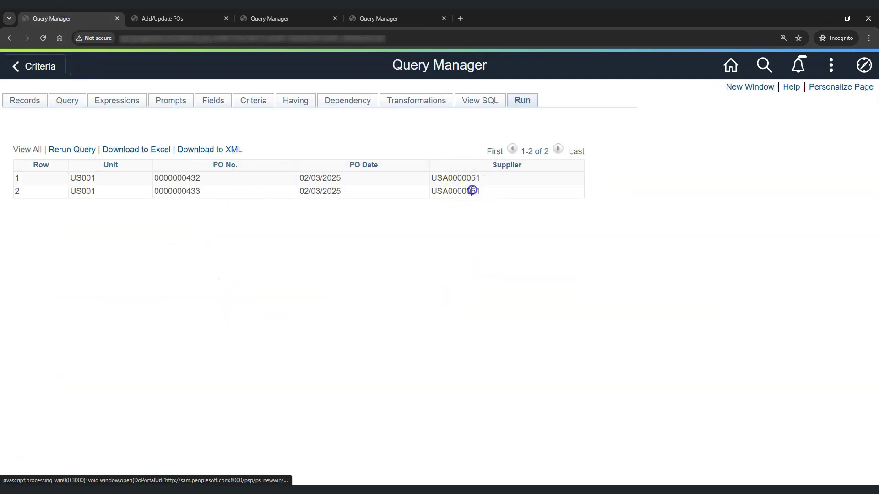
left_click(174, 20)
left_click(134, 267)
key("ctrl+v")
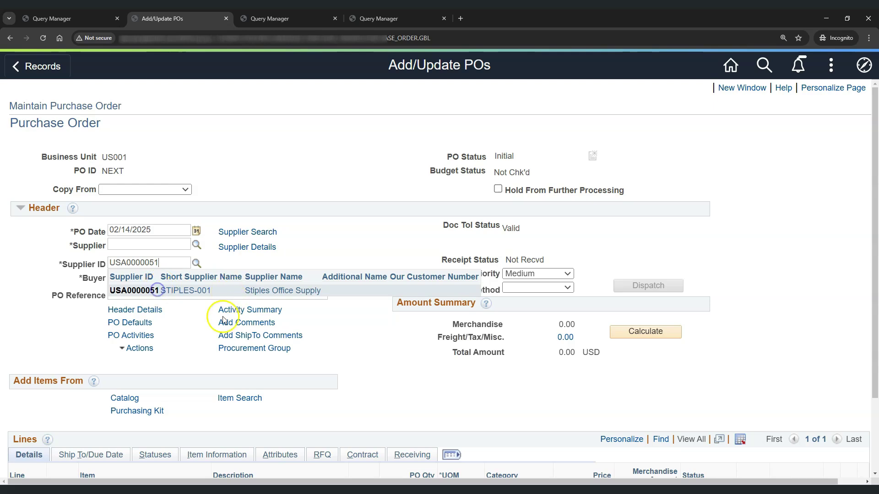
Step: Set line 1 of the purchase order to item 10000 with a PO quantity of 2, and save the order
scroll(213, 339, "down", 2)
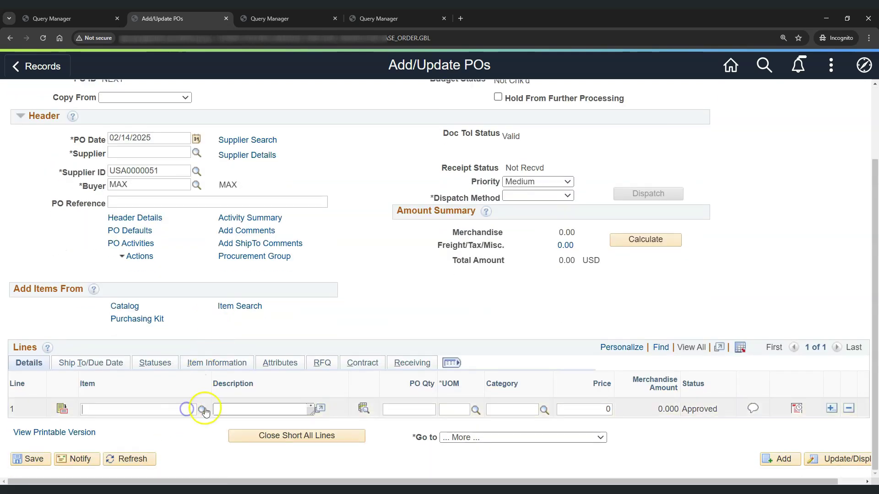
left_click(203, 410)
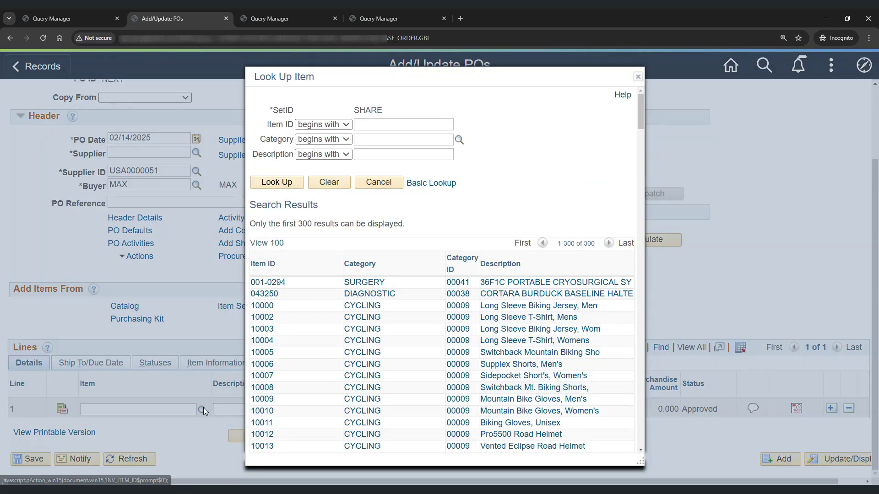
left_click(262, 306)
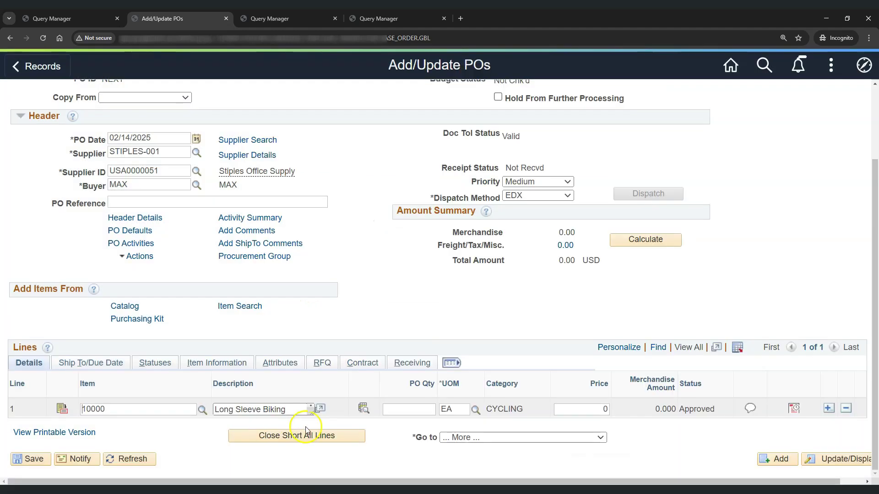
left_click(414, 407)
type("2")
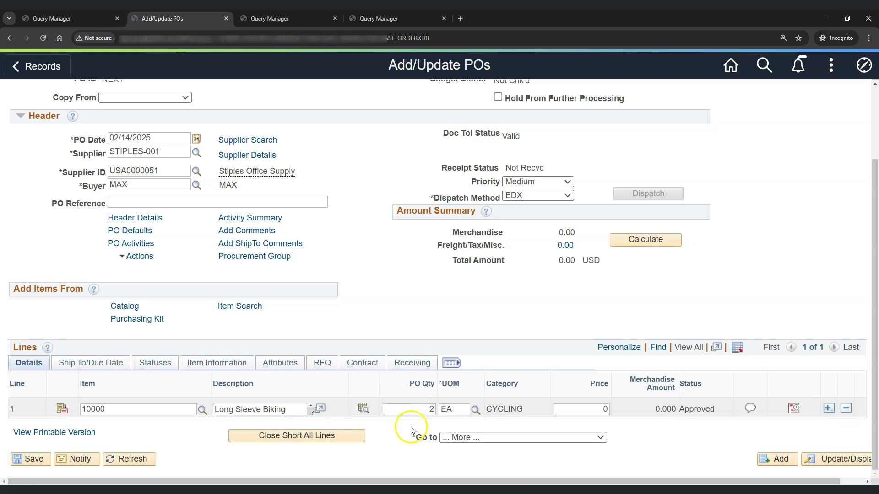
left_click(143, 462)
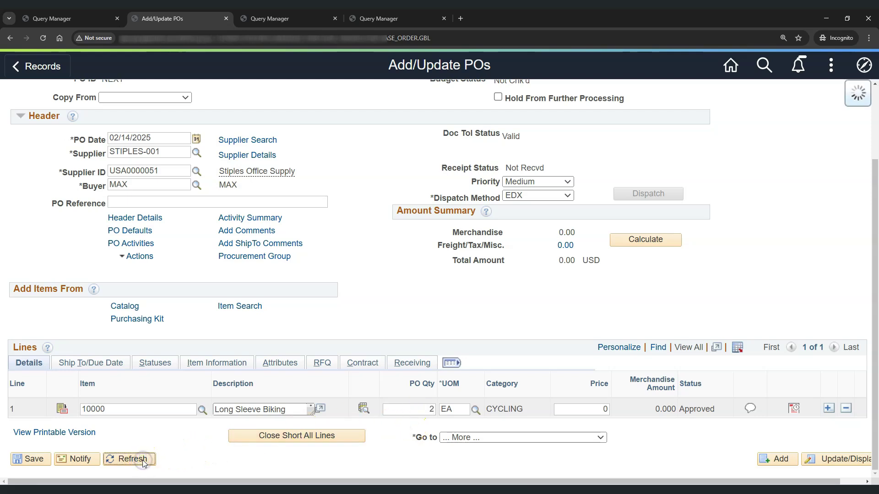
left_click(51, 465)
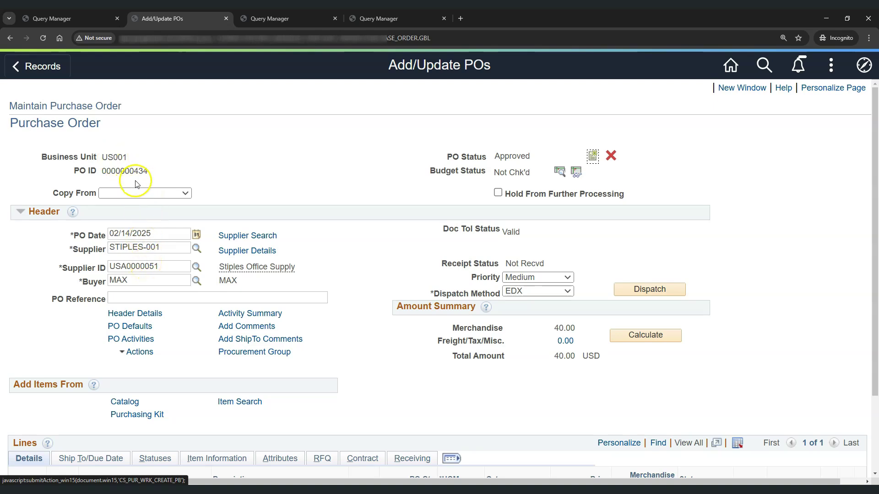
Step: Check the saved purchase order's PO date and PO ID, and return to the query results window
left_click_drag(152, 234, 105, 237)
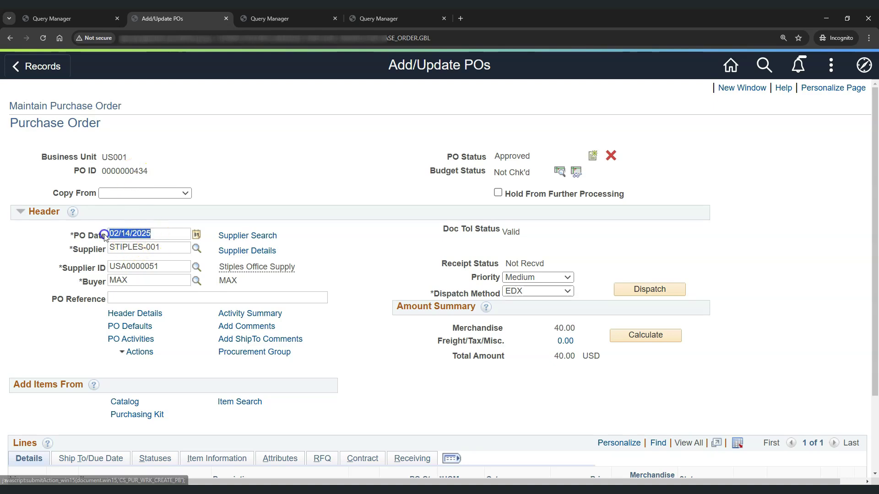
left_click(143, 174)
left_click(155, 174)
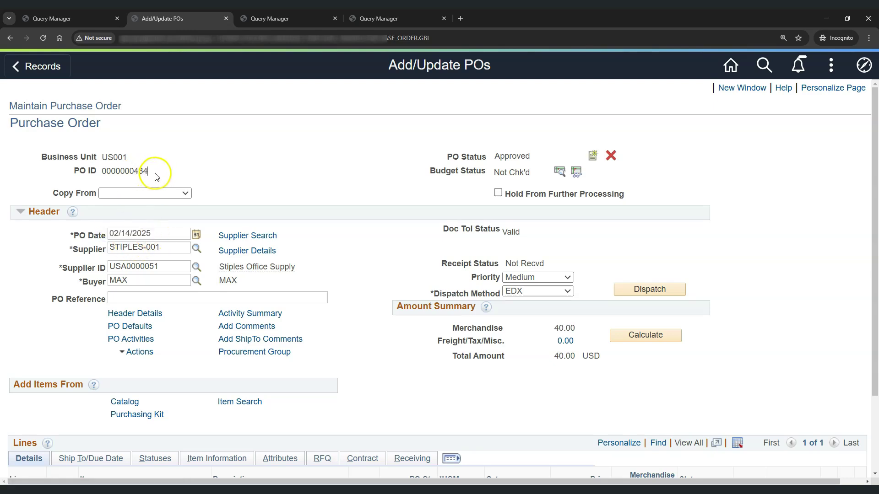
left_click(78, 18)
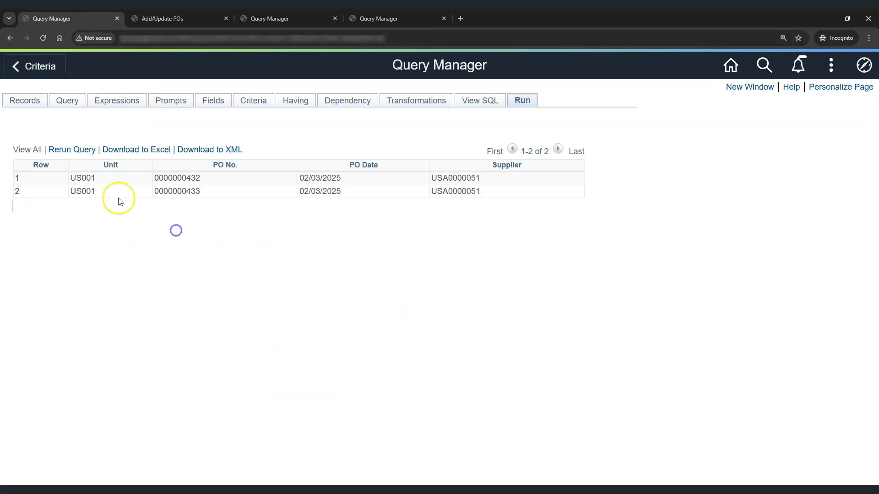
Step: Rerun the query and check the PO number and PO date of the returned purchase order
left_click(76, 152)
left_click(210, 209)
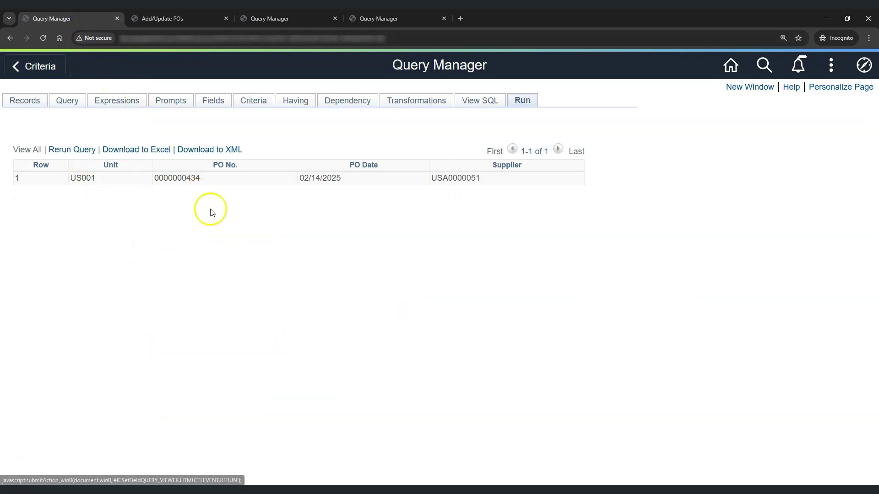
left_click(213, 220)
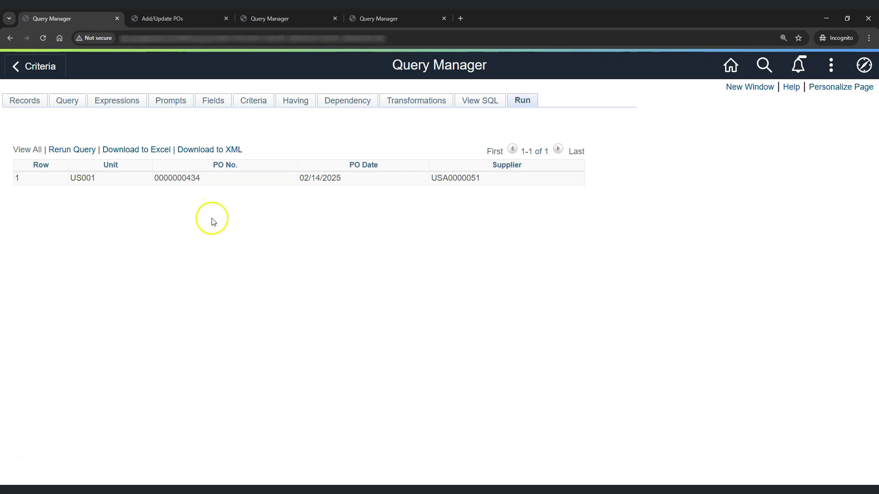
left_click_drag(153, 178, 201, 179)
left_click(247, 181)
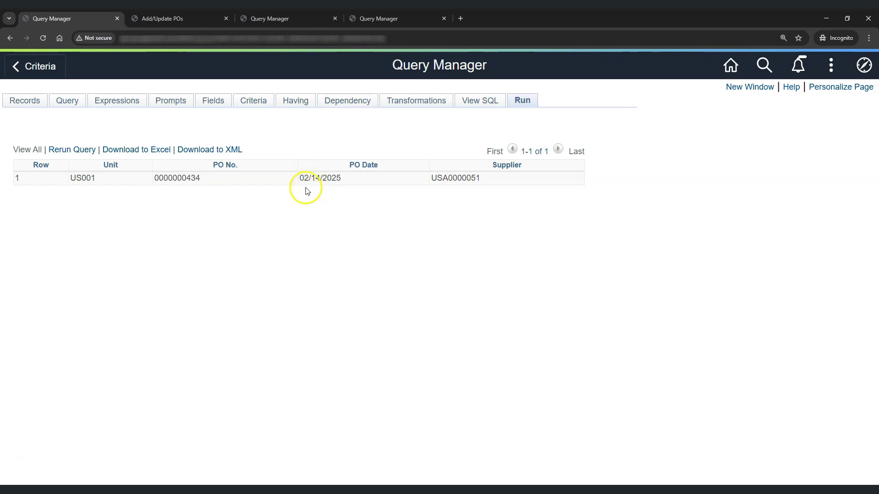
left_click_drag(300, 178, 342, 178)
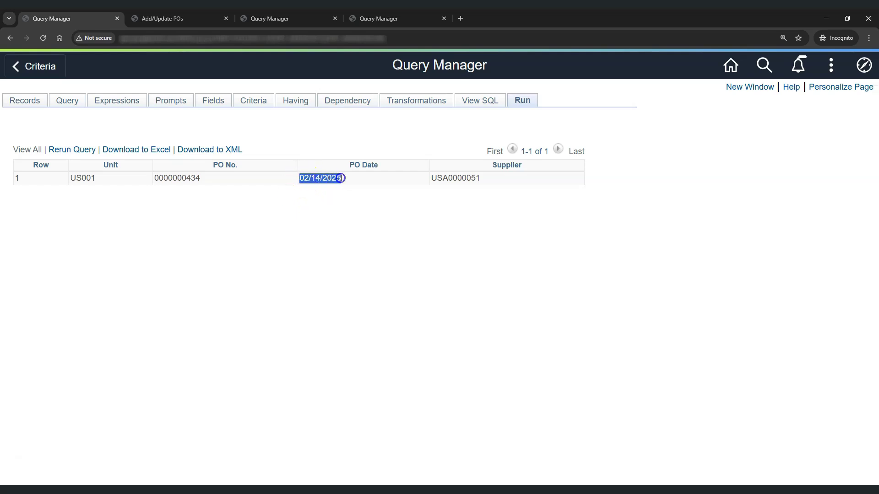
left_click(332, 220)
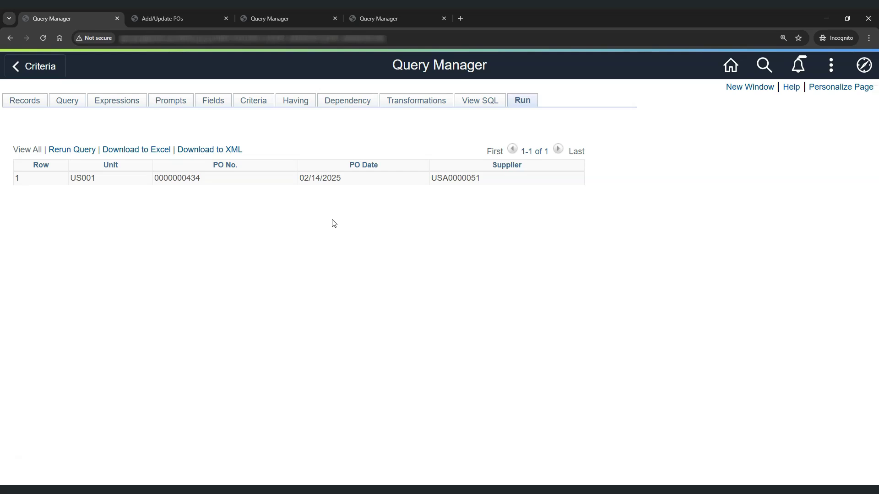
left_click(334, 218)
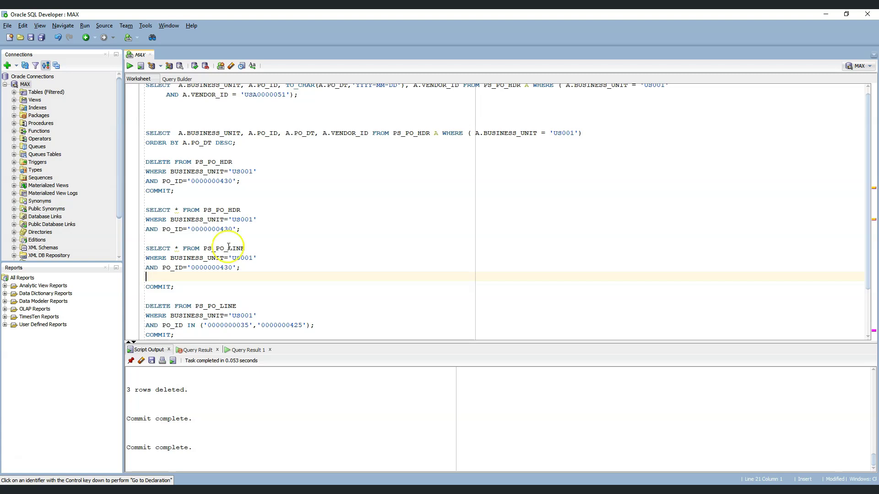
Step: In Oracle SQL Developer, run the SELECT statement on PS_PO_HDR for the US001 purchase order
double_click(233, 220)
left_click(217, 237)
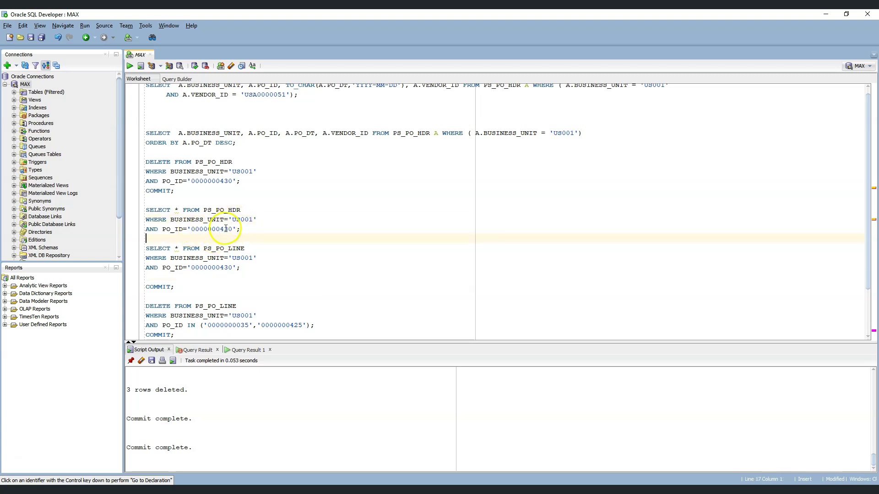
left_click_drag(250, 230, 146, 211)
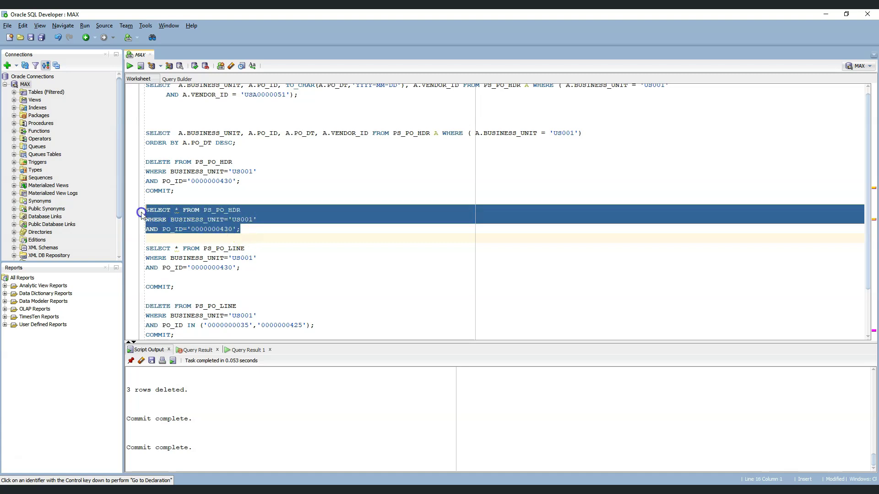
left_click(130, 67)
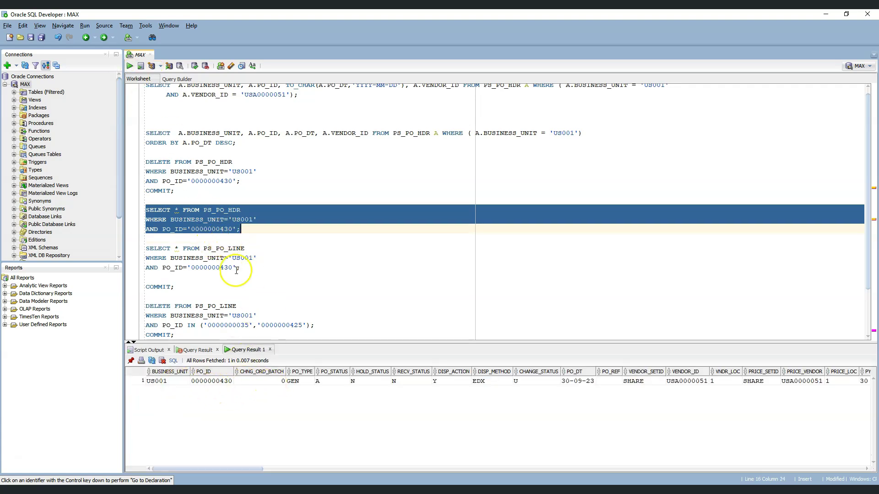
Step: Run the SELECT statement on PS_PO_LINE for the same purchase order and check its line numbers
left_click(225, 281)
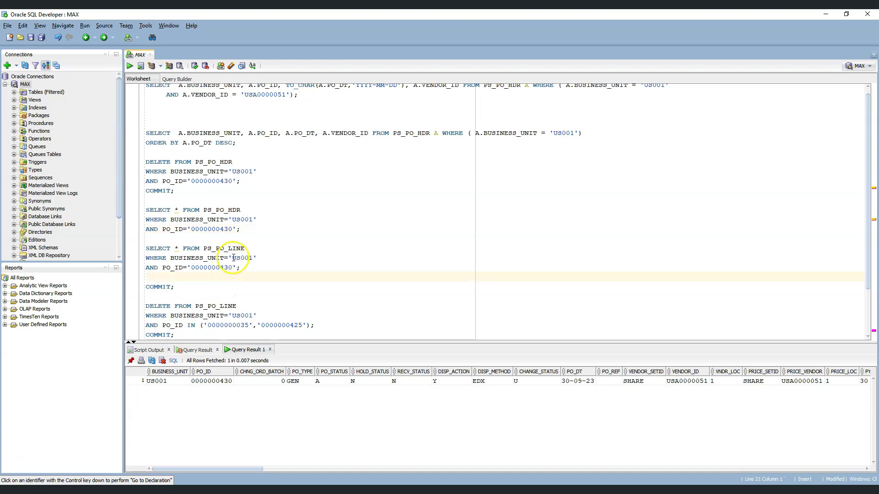
left_click_drag(241, 268, 144, 247)
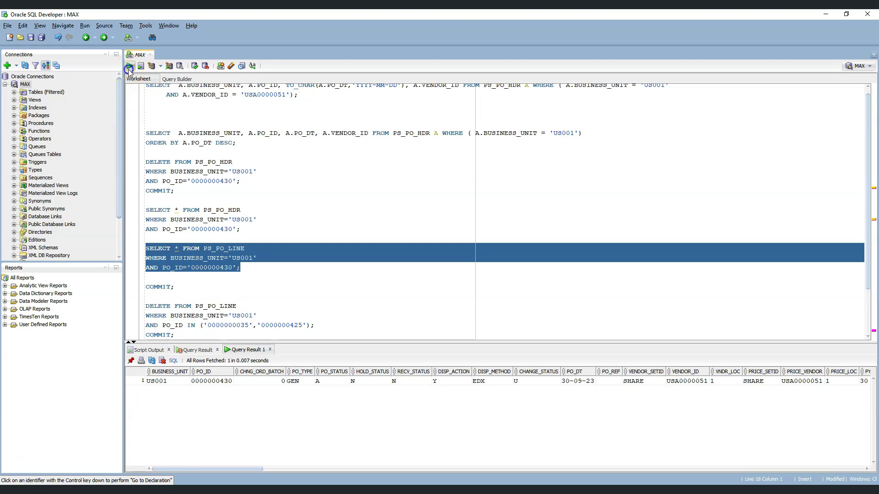
left_click(130, 66)
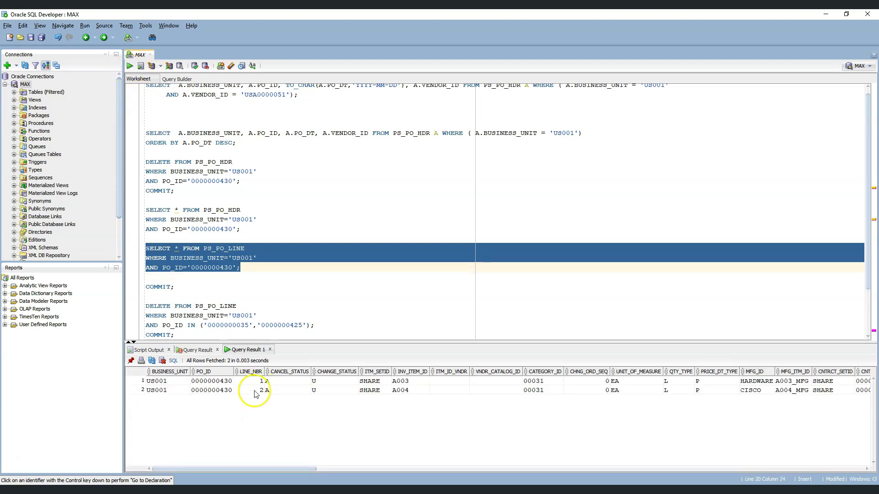
left_click(258, 279)
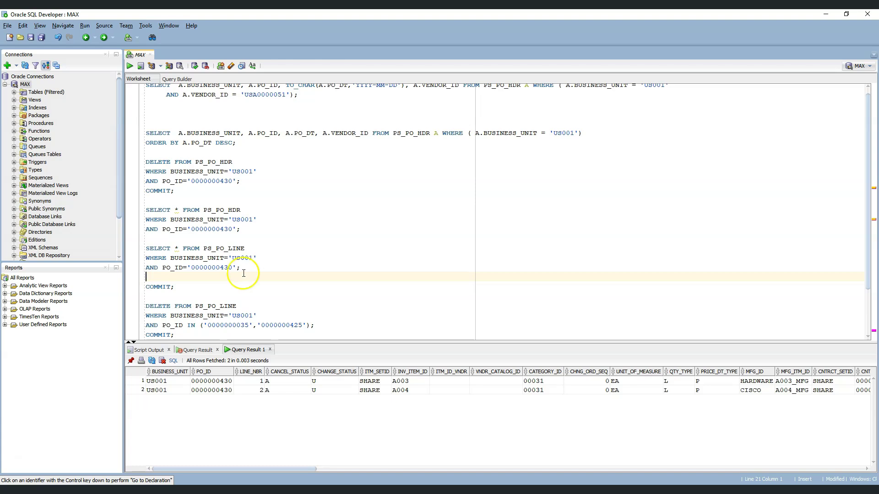
Step: Run the DELETE statement on PS_PO_HDR for the US001 purchase order and commit the deletion
scroll(248, 275, "up", 1)
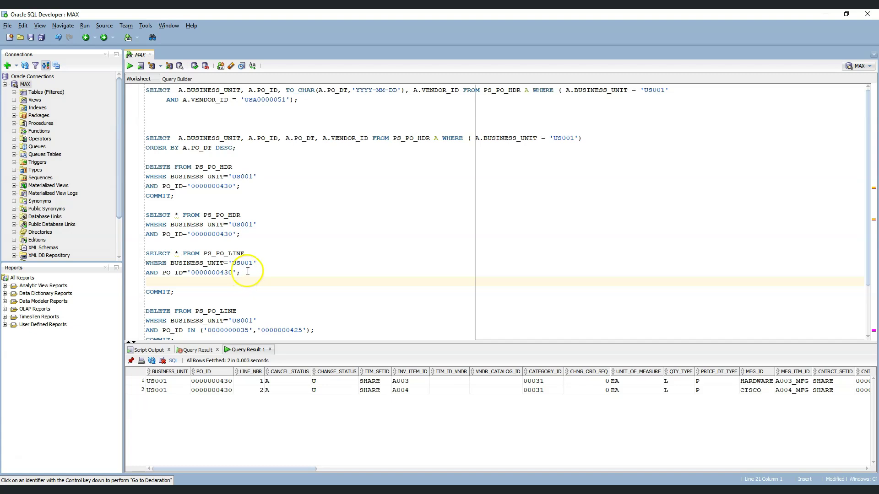
mouse_move(150, 167)
left_mouse_down()
mouse_move(235, 168)
mouse_move(227, 186)
mouse_move(142, 166)
left_mouse_up()
left_click(205, 194)
left_click(228, 203)
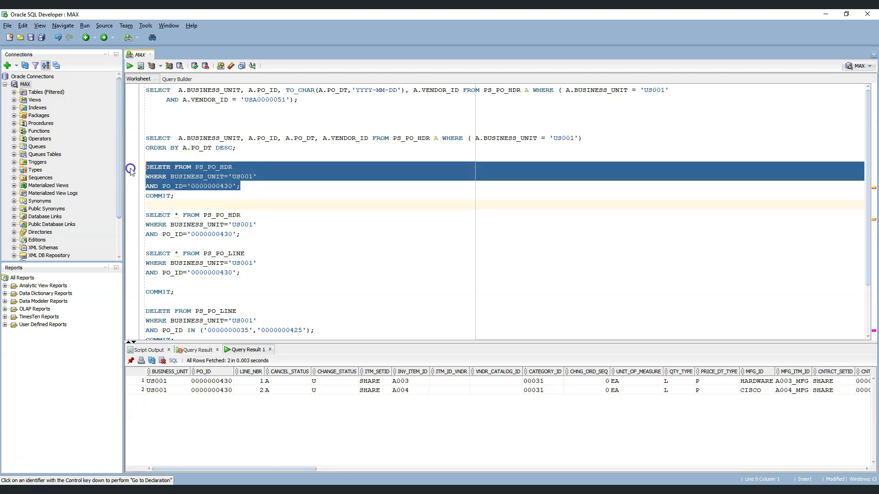
left_click(130, 66)
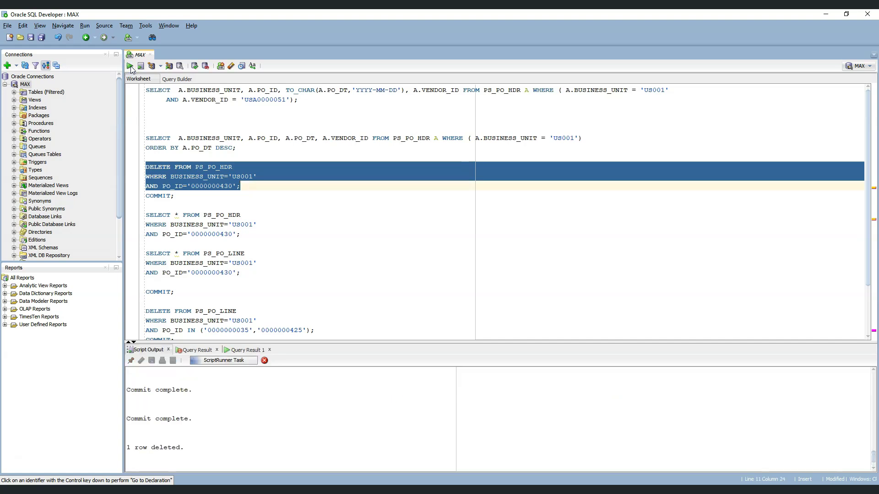
left_click(175, 227)
left_click_drag(158, 196, 137, 196)
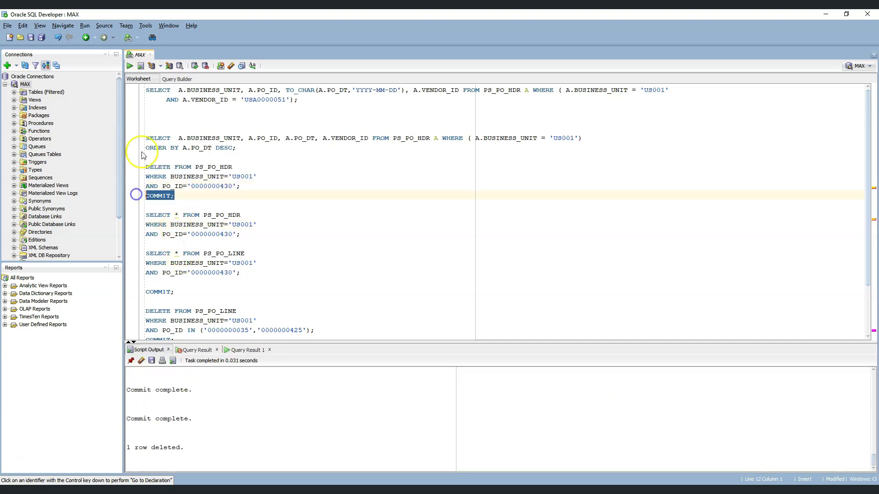
left_click(130, 66)
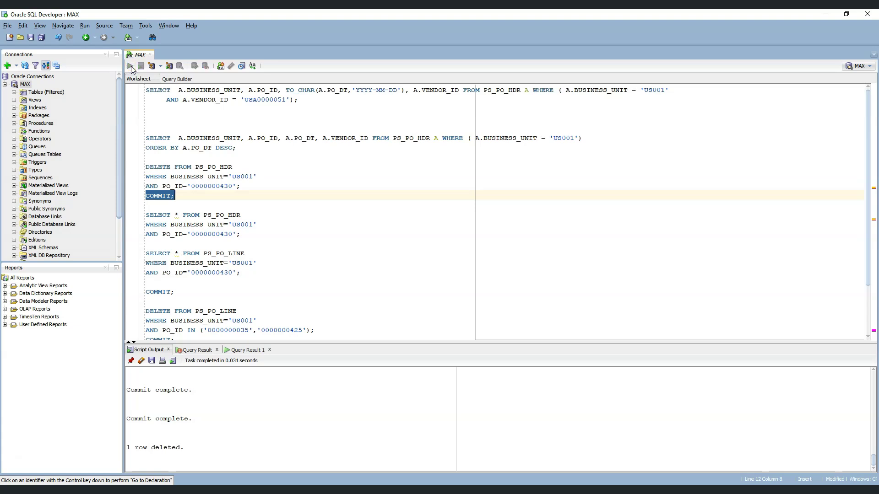
Step: Rerun the PS_PO_HDR and PS_PO_LINE SELECT statements to compare the deleted order's header and line data
left_click(225, 262)
left_click_drag(243, 234, 137, 215)
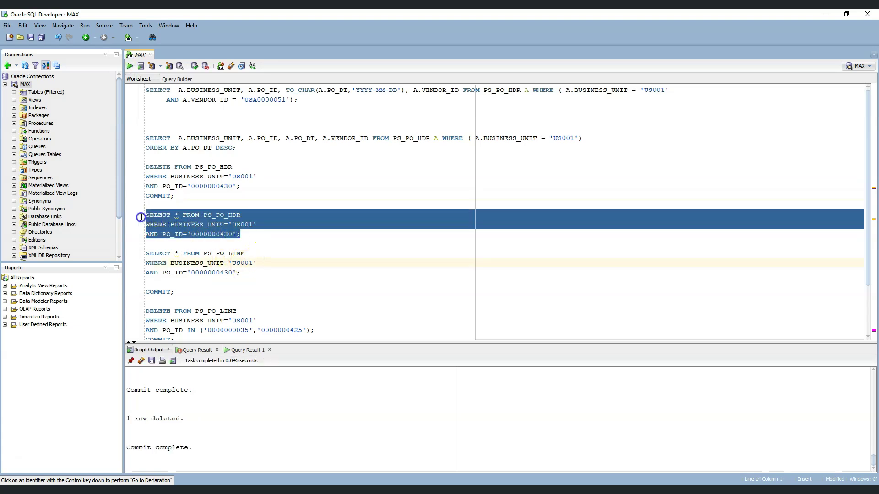
left_click(130, 67)
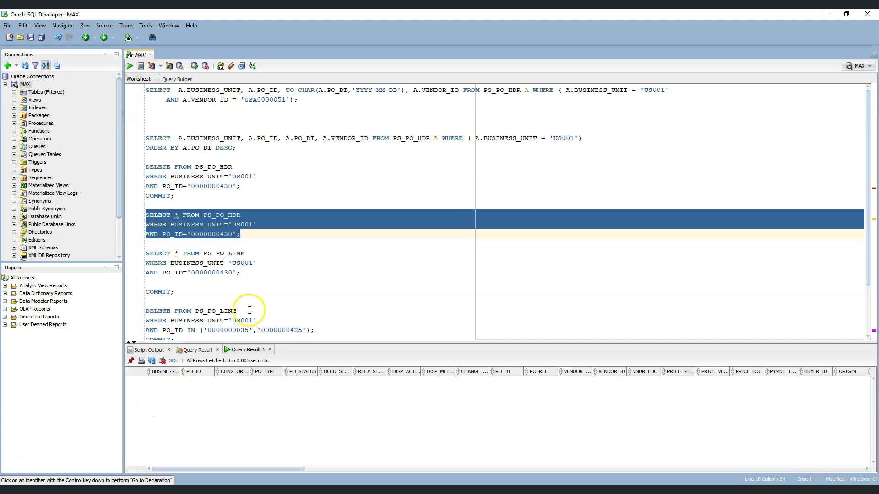
left_click(220, 291)
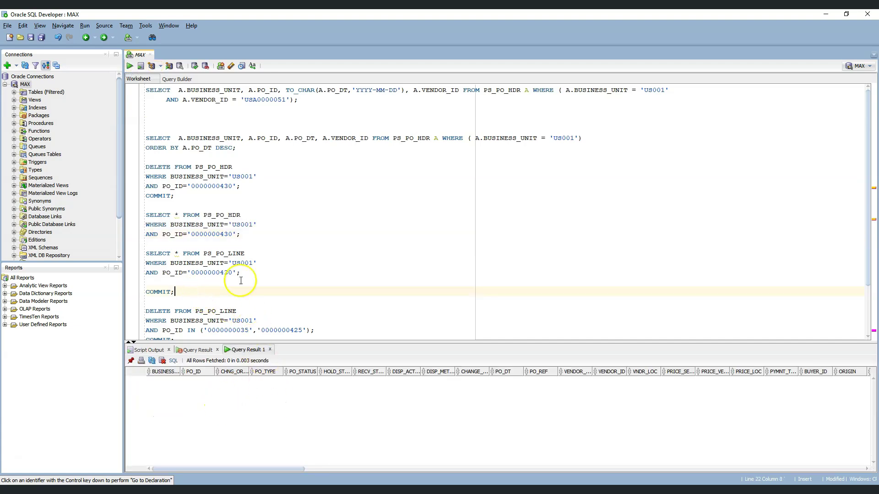
left_click_drag(255, 273, 145, 254)
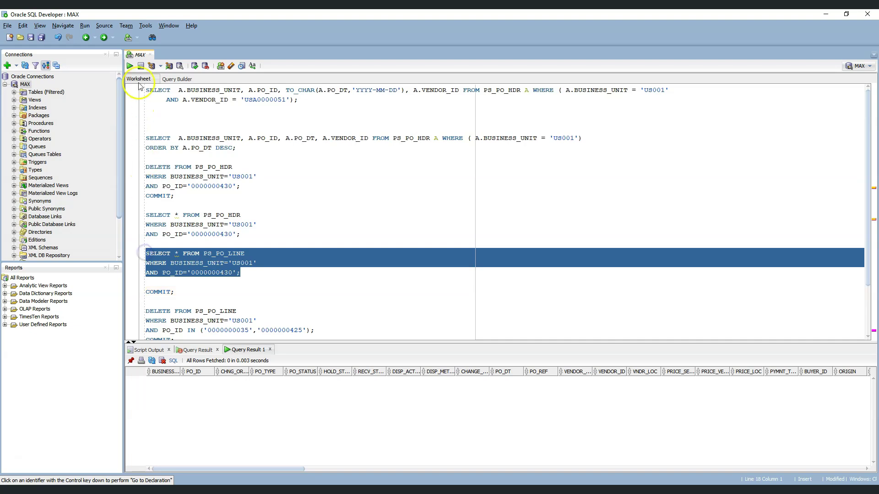
left_click(130, 67)
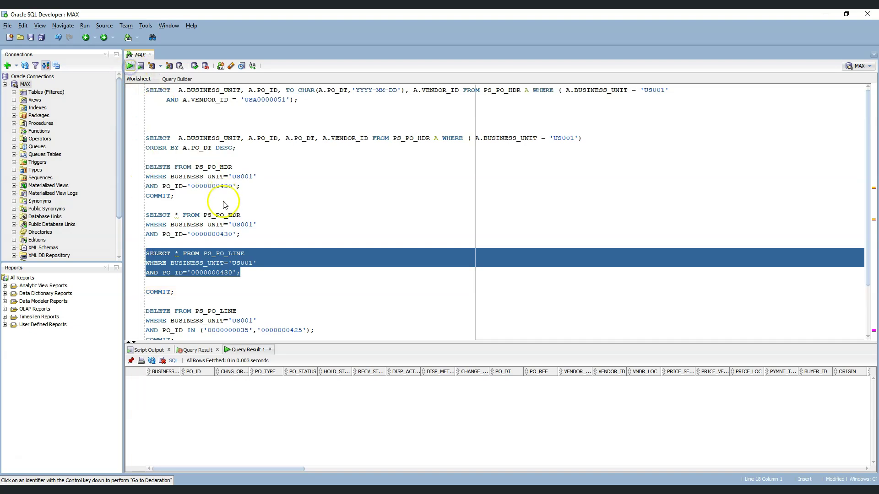
left_click(227, 233)
left_click(234, 272)
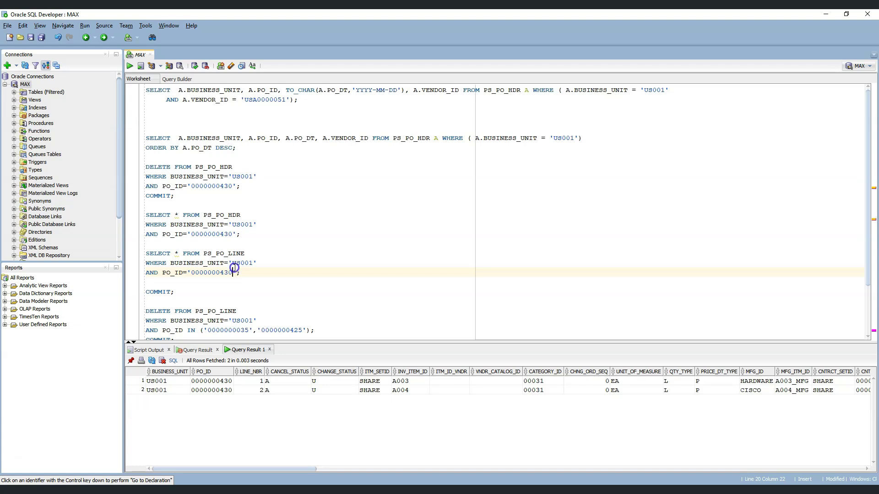
Step: Examine the PO_HDR and PO_LINE note at the end of the worksheet and the table names in the SELECT statements
scroll(219, 252, "down", 2)
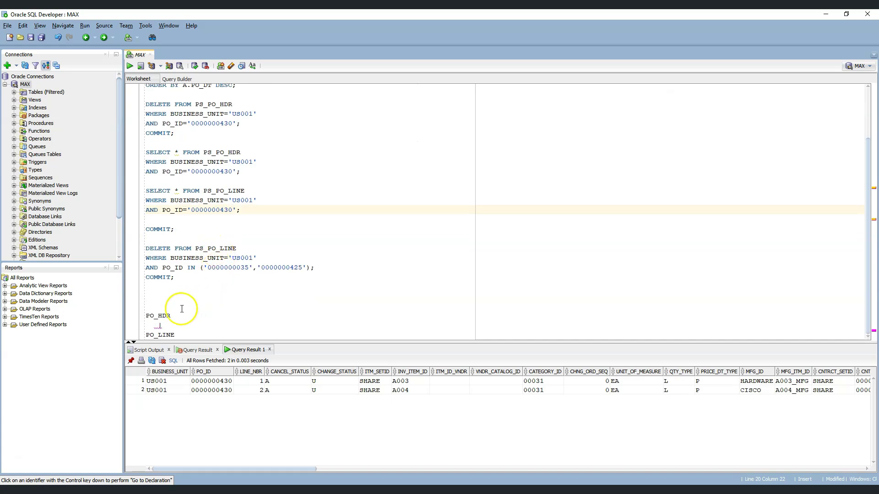
left_click_drag(170, 315, 146, 335)
left_click(172, 325)
left_click(176, 326)
left_click(177, 335)
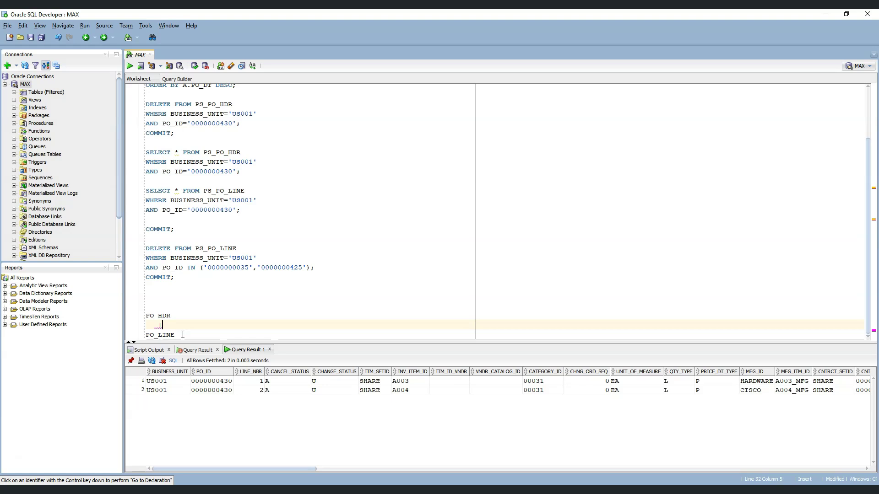
left_click(182, 315)
left_click_drag(182, 315, 146, 315)
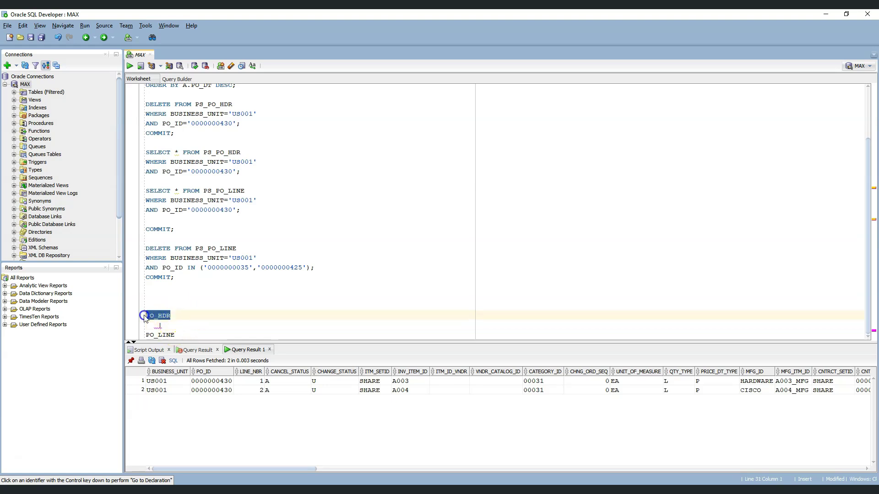
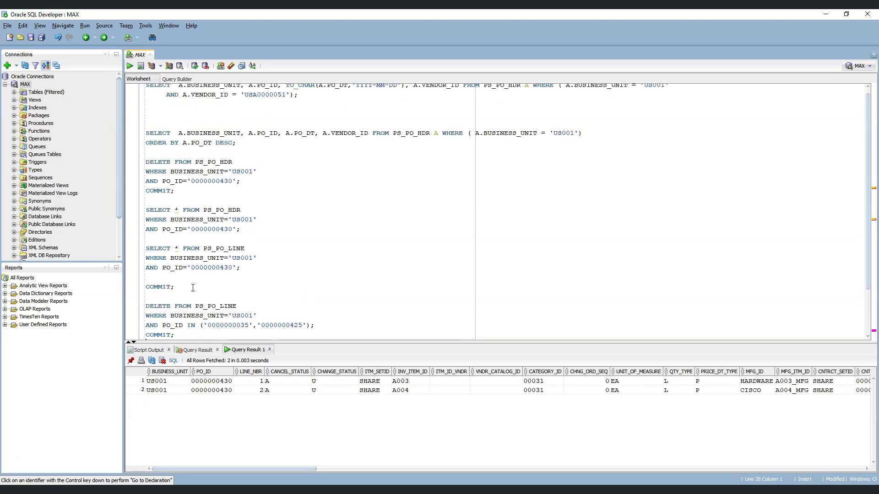
left_click(198, 290)
double_click(238, 248)
left_click(225, 229)
left_click_drag(203, 210, 245, 210)
left_click(253, 243)
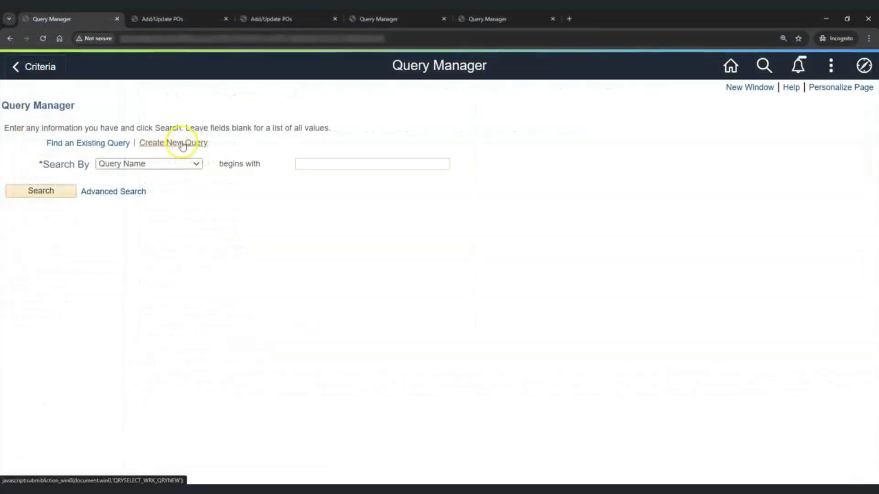
Step: In PeopleSoft Query Manager, create a new query and add the PO_LINE - Purchase Order Line Item record
left_click(183, 145)
left_click(294, 151)
type("PO_LINE")
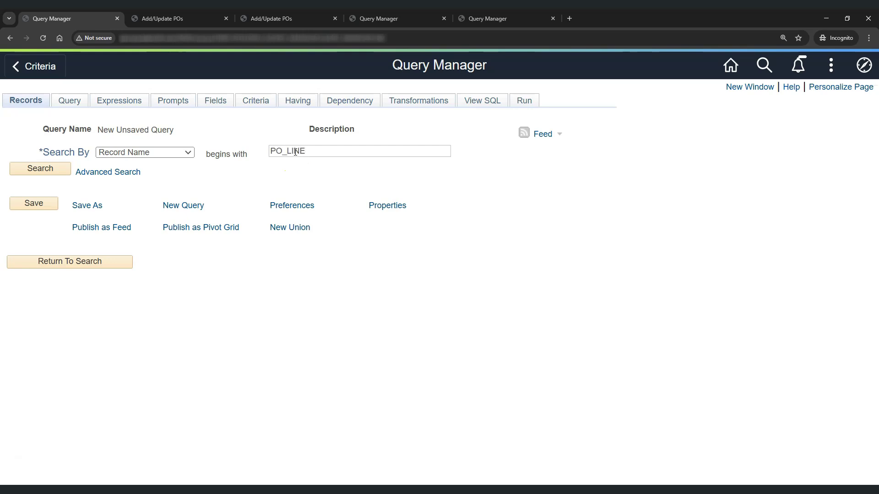
key("Return")
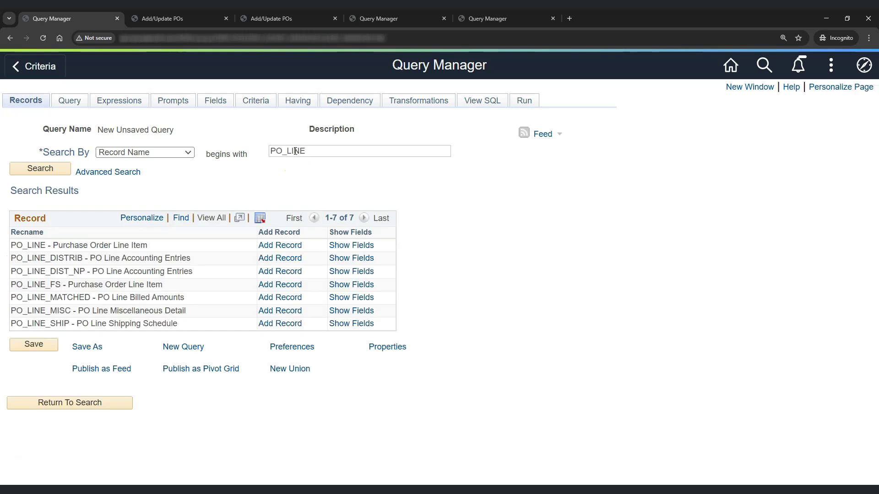
left_click(283, 246)
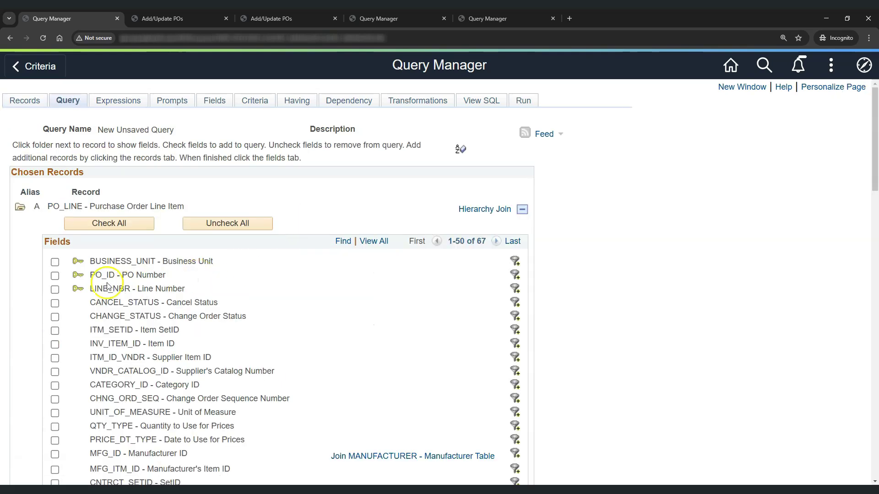
Step: Include the BUSINESS_UNIT, PO_ID, LINE_NBR and INV_ITEM_ID fields of PO_LINE in the query
left_click(55, 262)
left_click(55, 276)
left_click(55, 290)
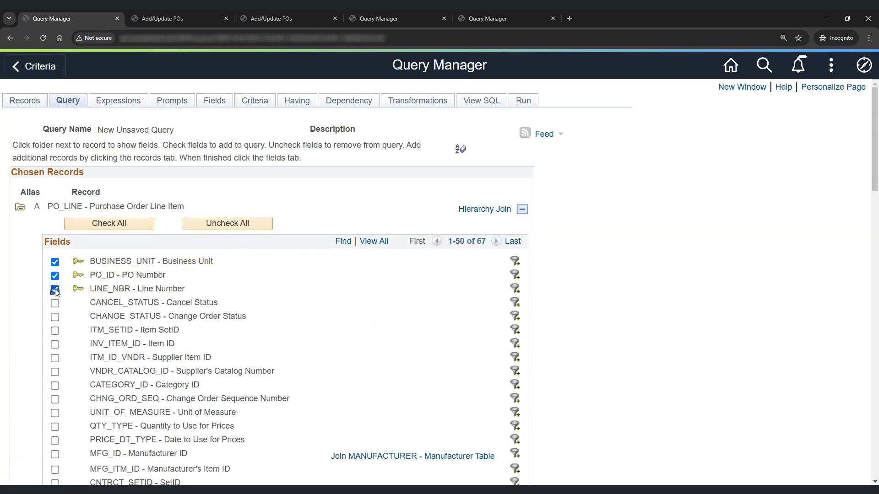
left_click(55, 345)
Step: Add a criterion to the PO_LINE query with the condition type does not exist
left_click(254, 101)
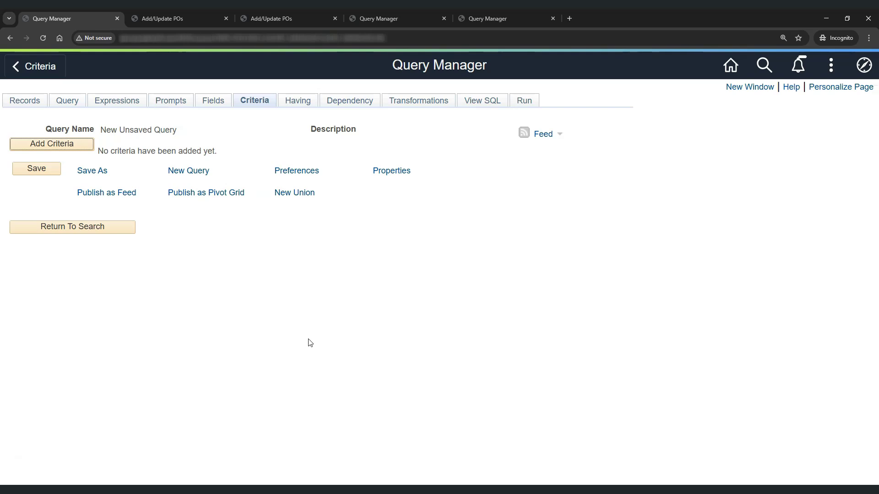
left_click(62, 145)
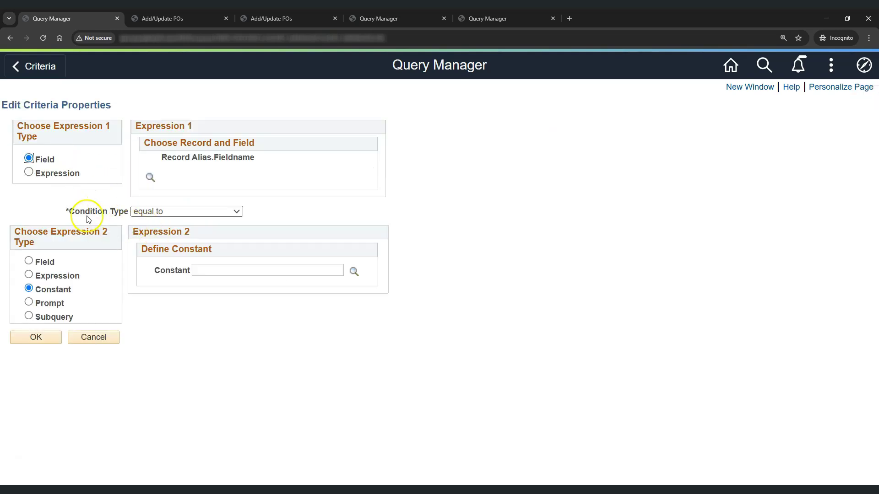
left_click(192, 213)
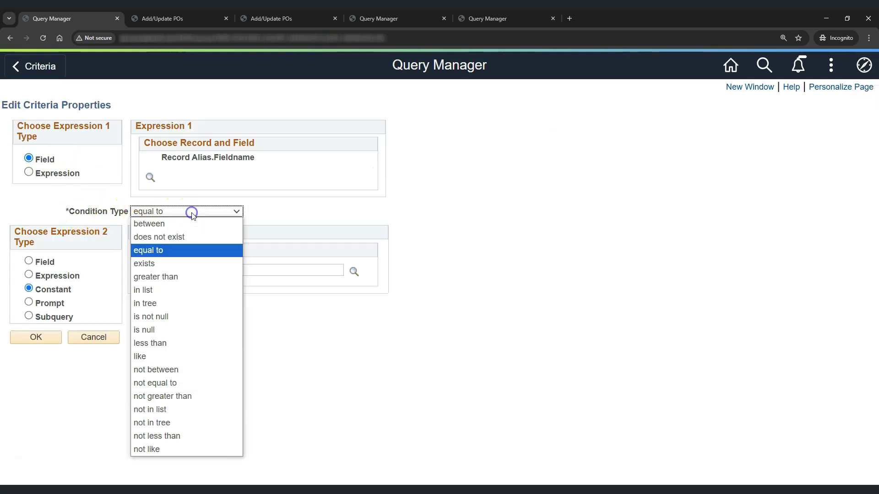
left_click(187, 238)
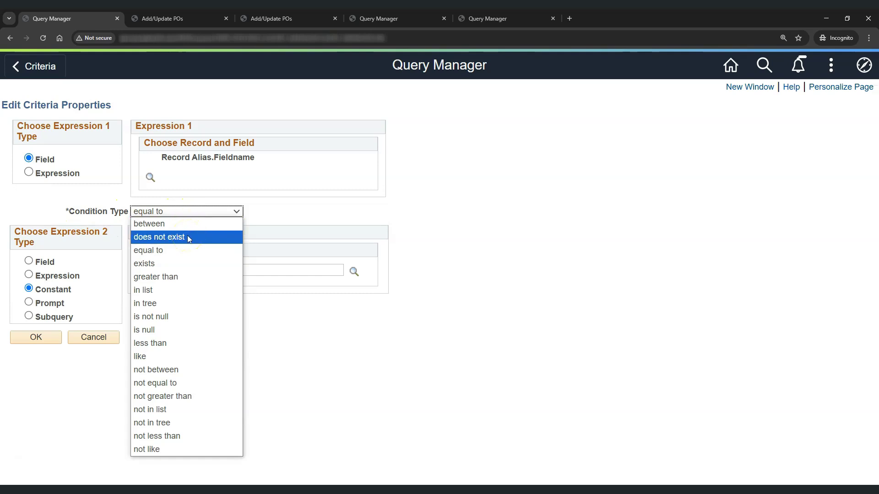
left_click(197, 237)
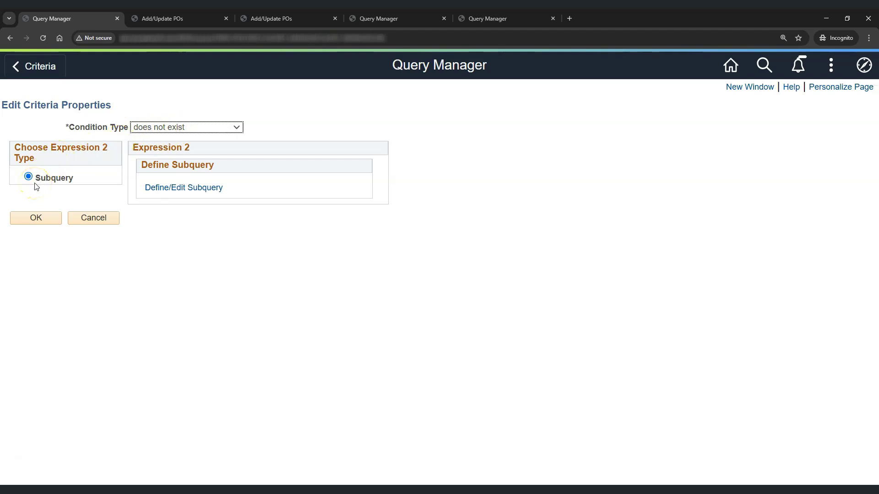
Step: Define the criterion's subquery on the PO_HDR - Purchase Order Header record and select PO_ID as its field
left_click(174, 193)
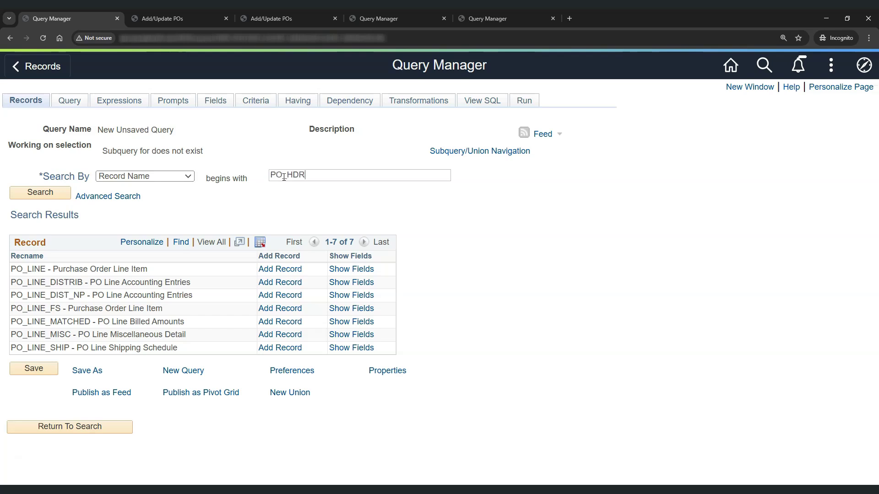
key("Return")
left_click(284, 268)
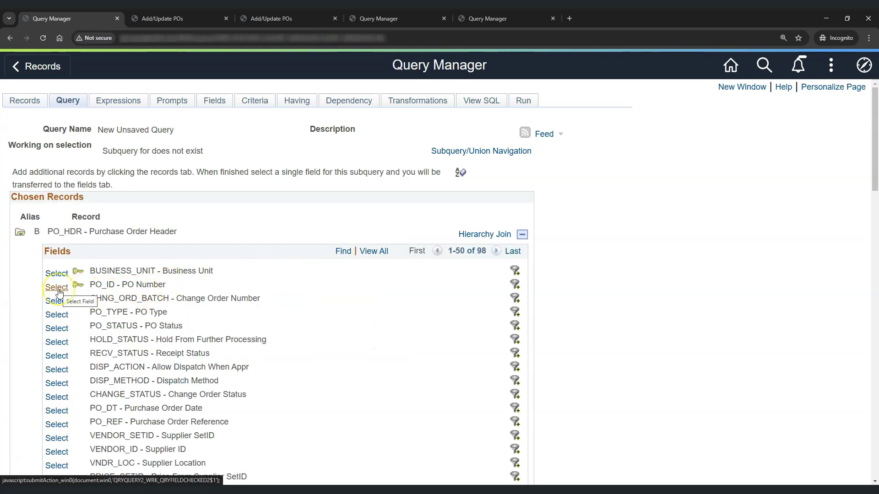
left_click(57, 288)
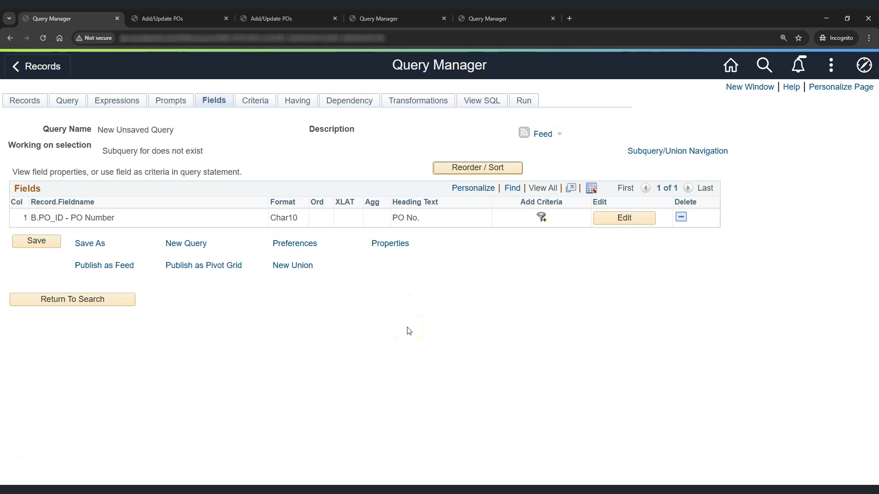
left_click(403, 315)
Step: Add a subquery criterion setting A.BUSINESS_UNIT equal to the field B.BUSINESS_UNIT
left_click(260, 105)
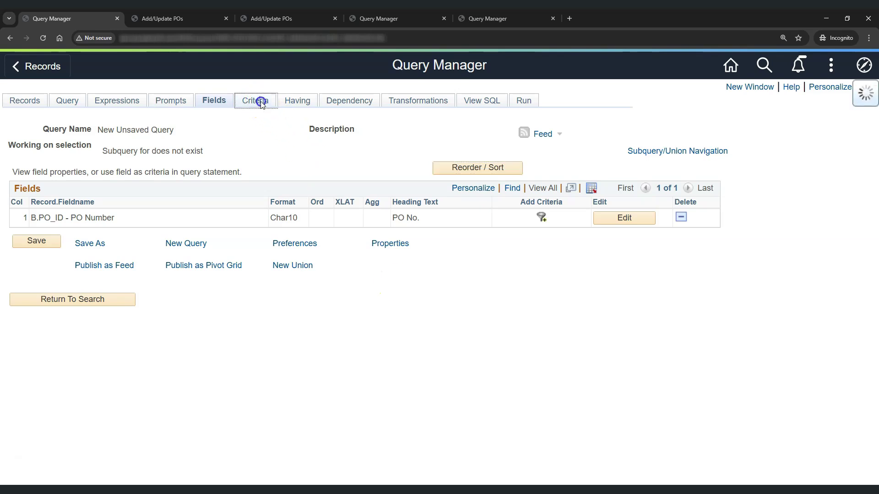
left_click(51, 169)
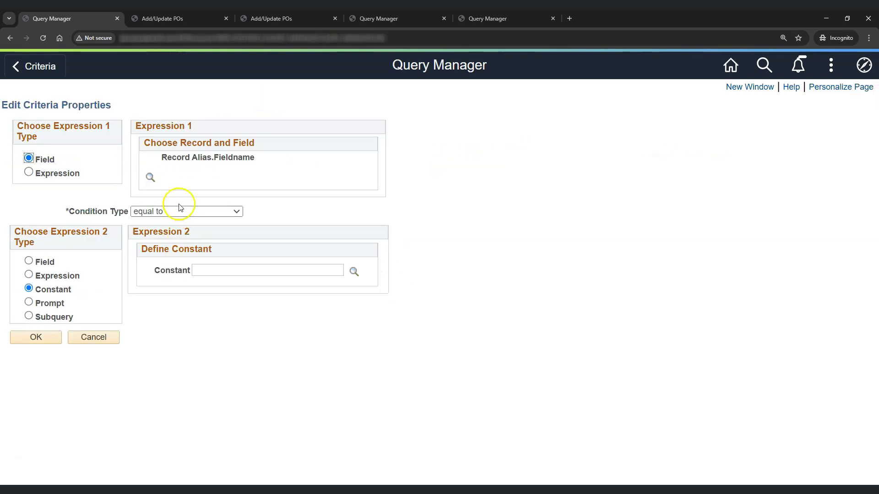
left_click(150, 177)
scroll(304, 238, "up", 2)
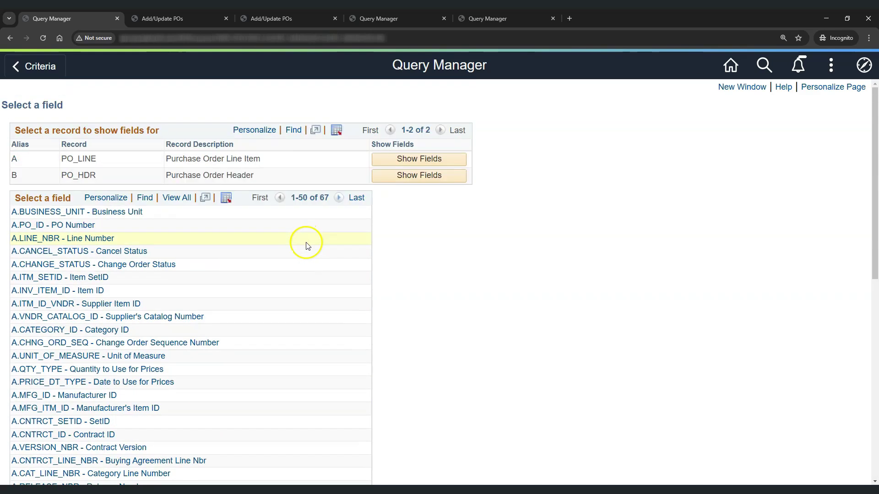
left_click_drag(67, 158, 101, 158)
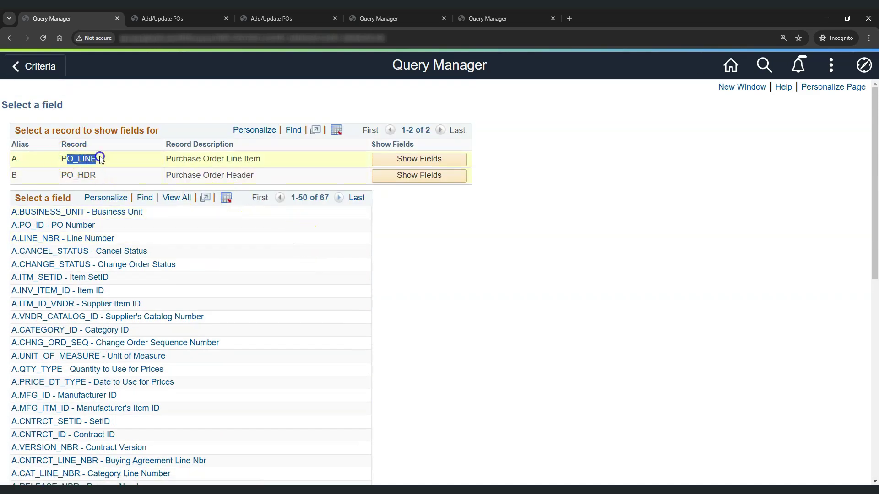
left_click(98, 214)
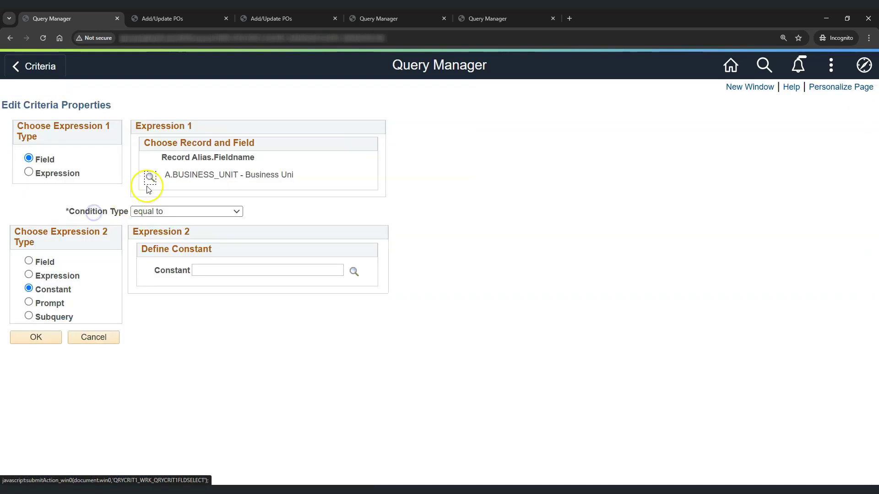
left_click(28, 260)
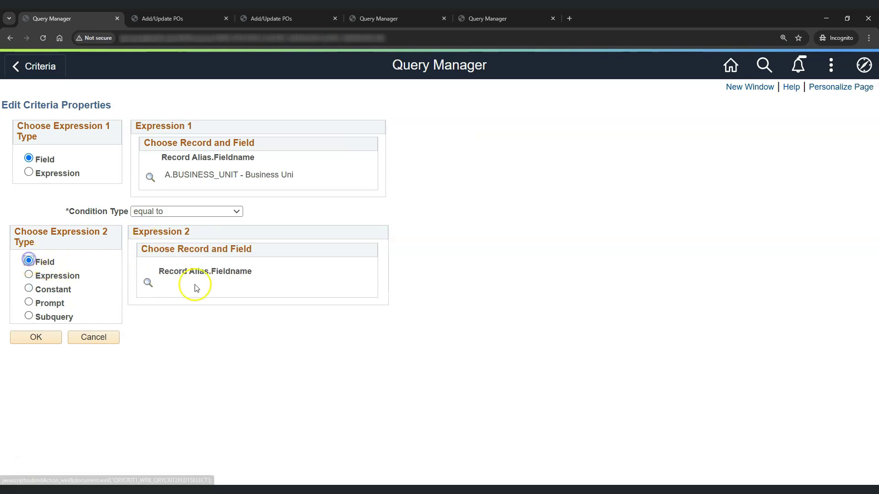
left_click(147, 284)
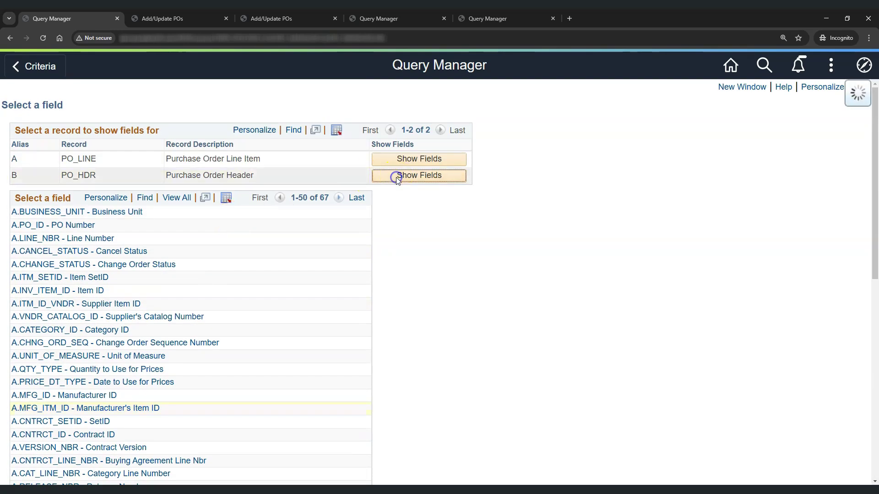
left_click(397, 177)
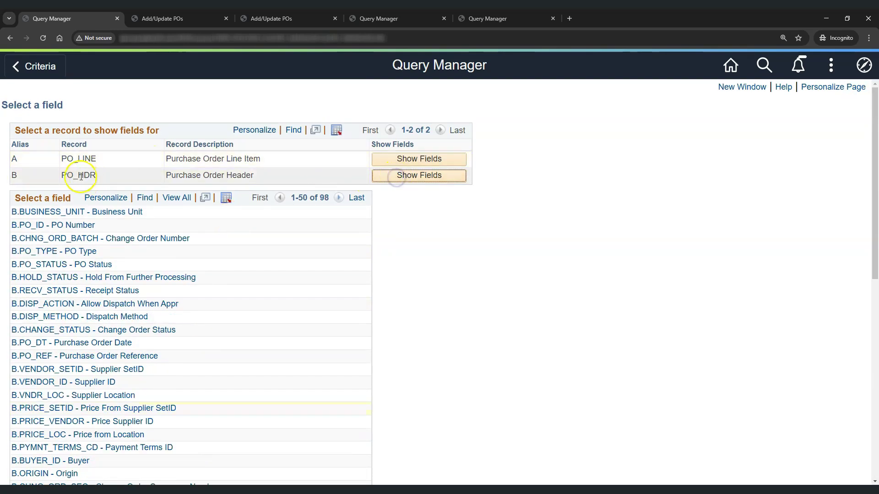
left_click(79, 215)
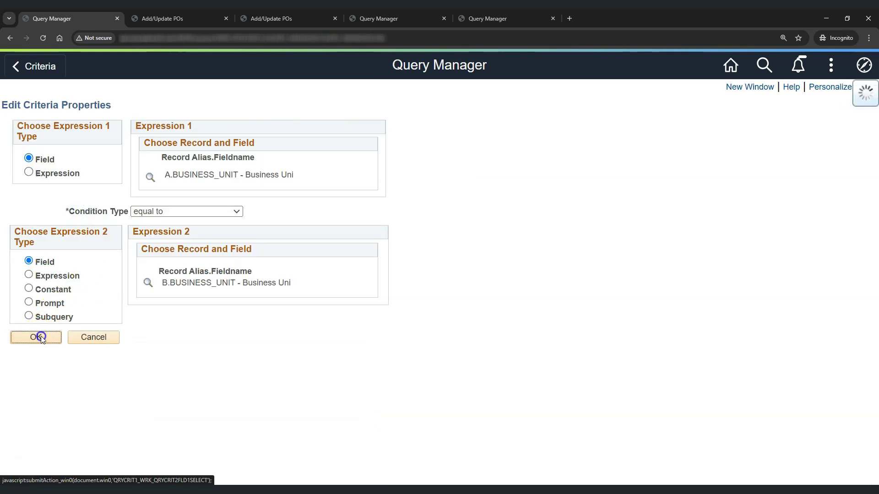
left_click(40, 336)
Step: Add a second subquery criterion setting A.PO_ID equal to the field B.PO_ID
left_click(59, 167)
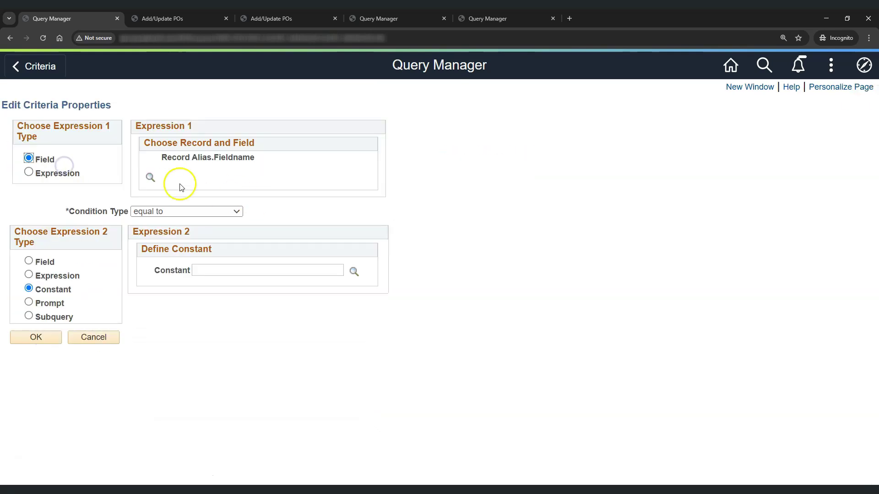
left_click(147, 179)
left_click(393, 161)
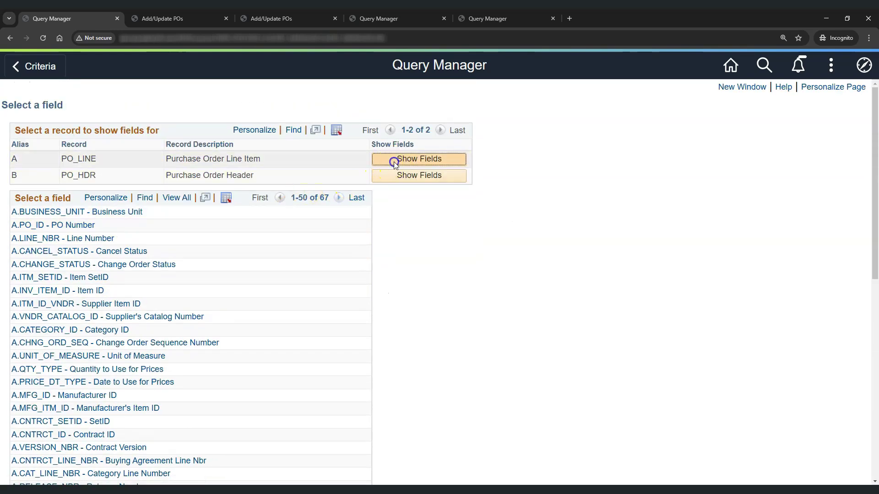
left_click(69, 225)
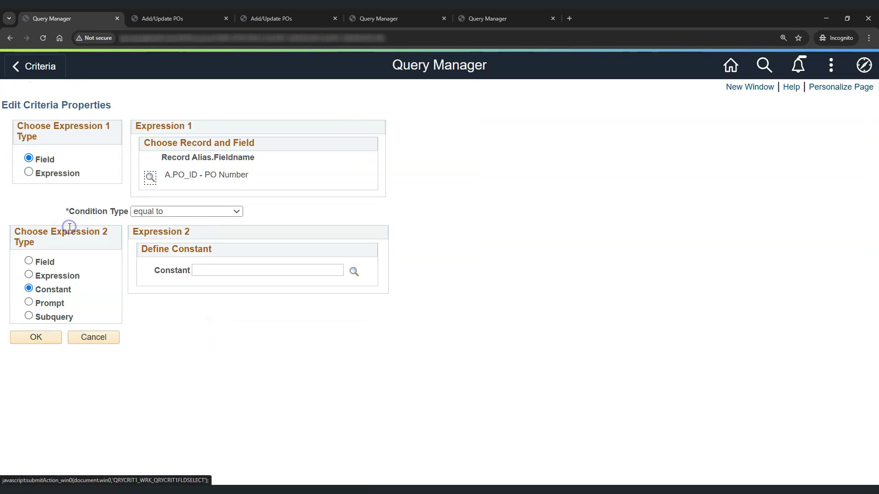
left_click(29, 260)
left_click(147, 282)
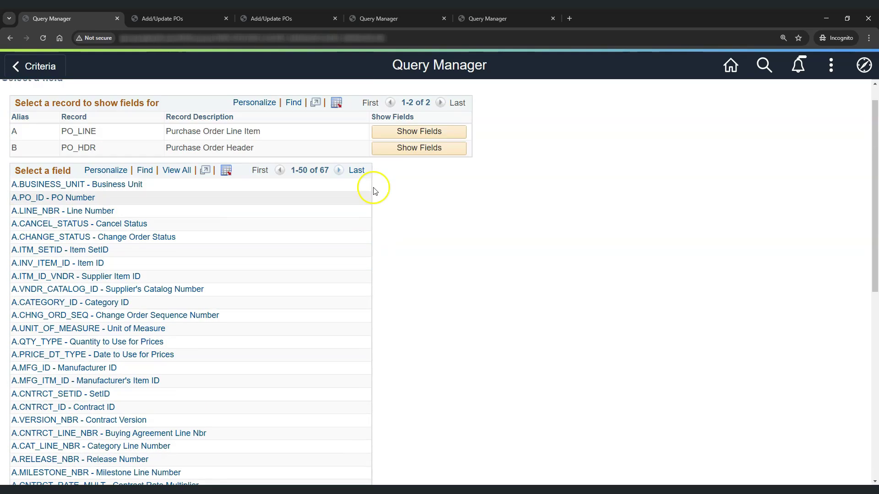
left_click(423, 178)
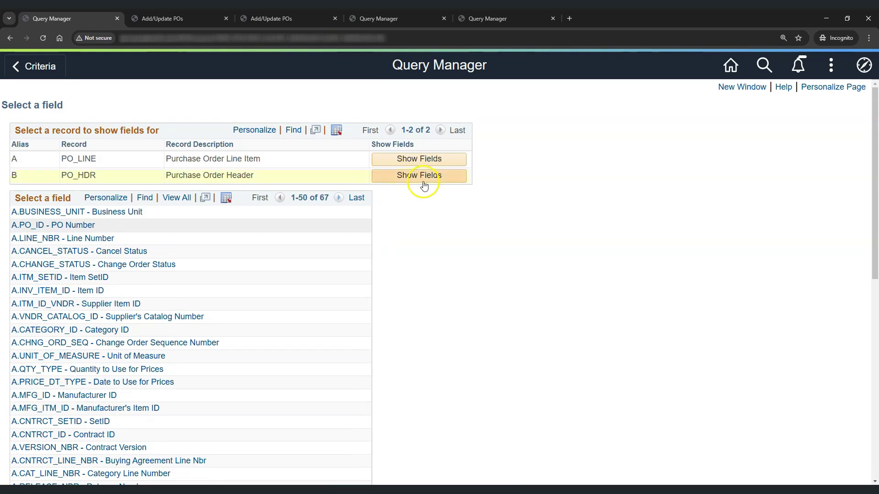
left_click(85, 225)
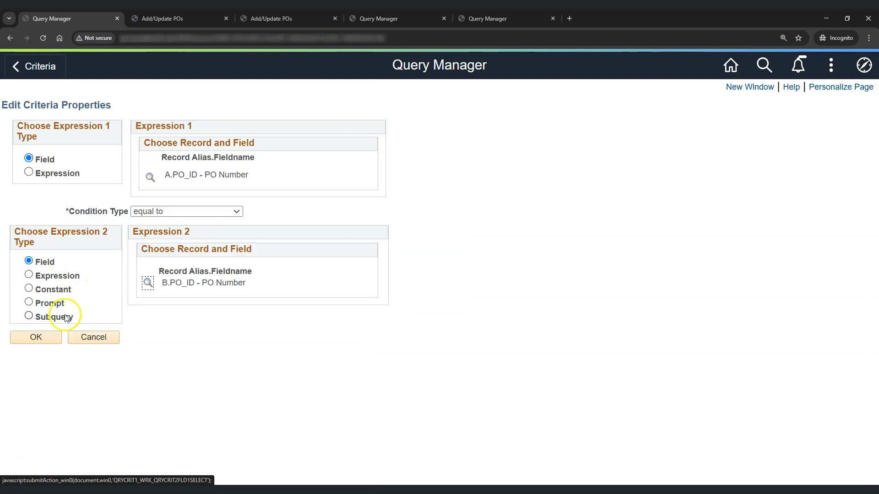
left_click(45, 337)
Step: View the generated SQL with its NOT EXISTS subquery and run the query
left_click(476, 101)
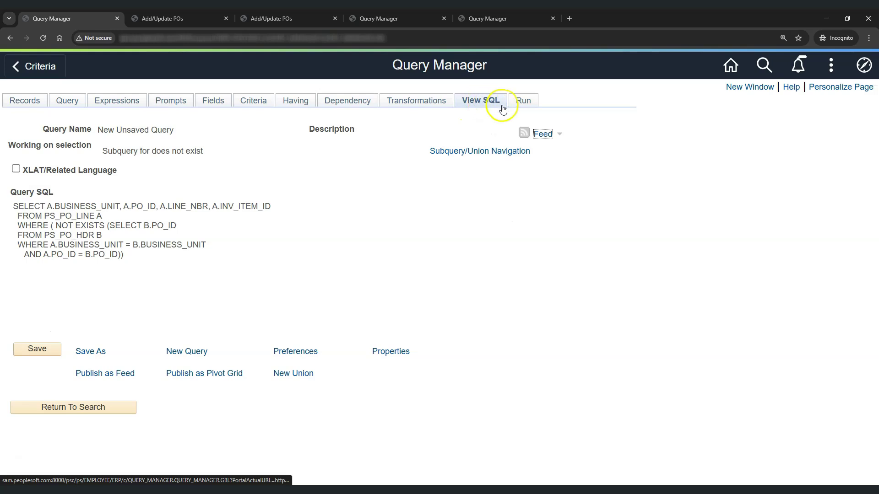
left_click(523, 101)
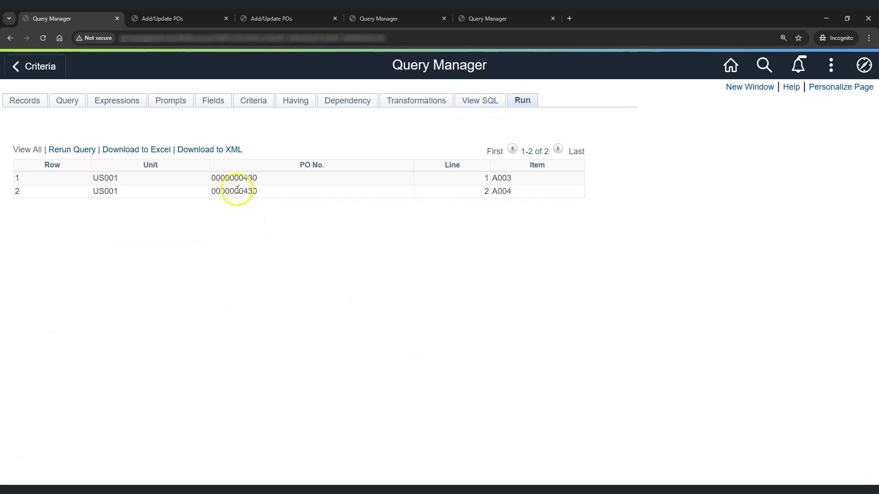
Step: Compare the returned PO number, lines and items with the deleted order's SELECT statements in Oracle SQL Developer, returning to Query Manager
double_click(218, 178)
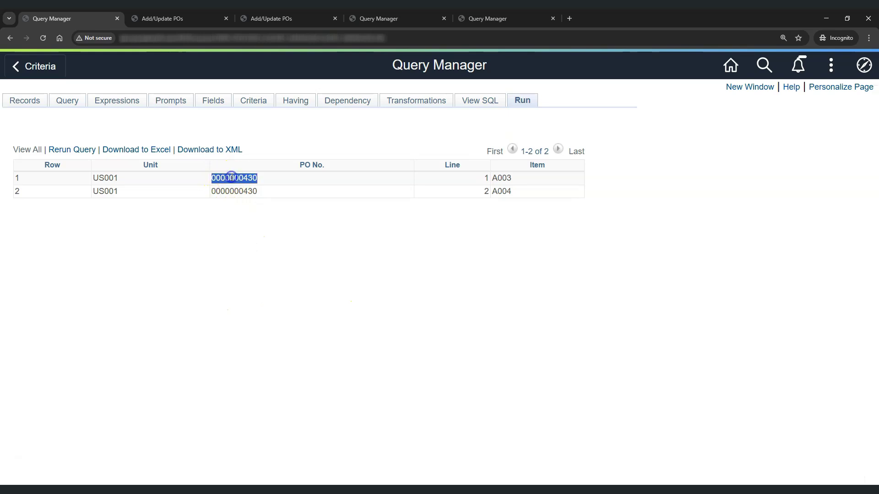
key("alt+Tab")
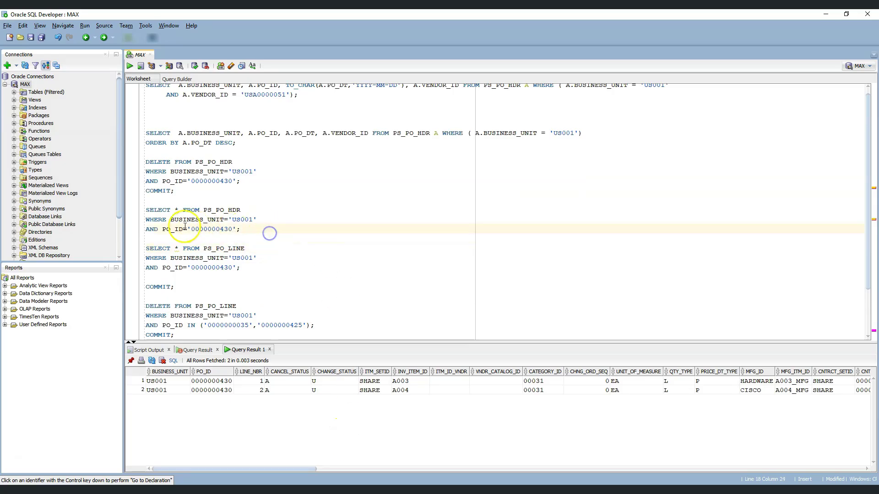
left_click_drag(204, 229, 242, 228)
left_click(243, 249)
key("alt+Tab")
left_click(273, 187)
left_click(474, 179)
left_click_drag(474, 180, 489, 191)
left_click(513, 191)
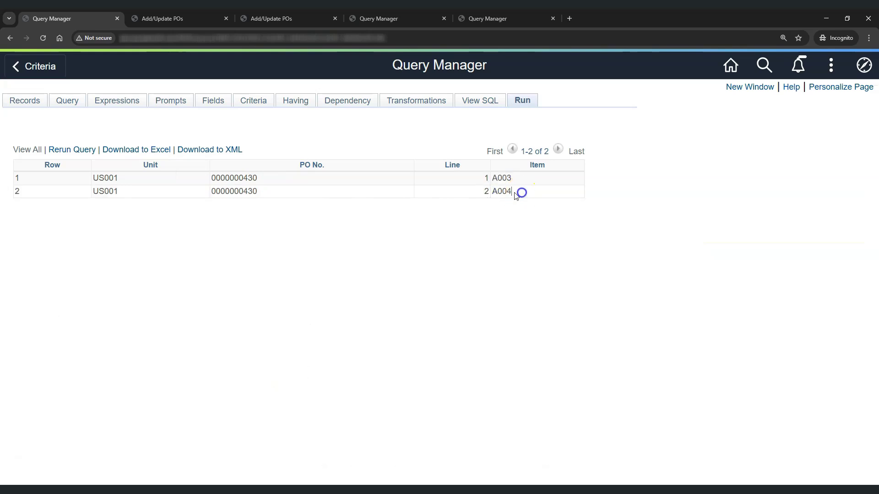
left_click(282, 193)
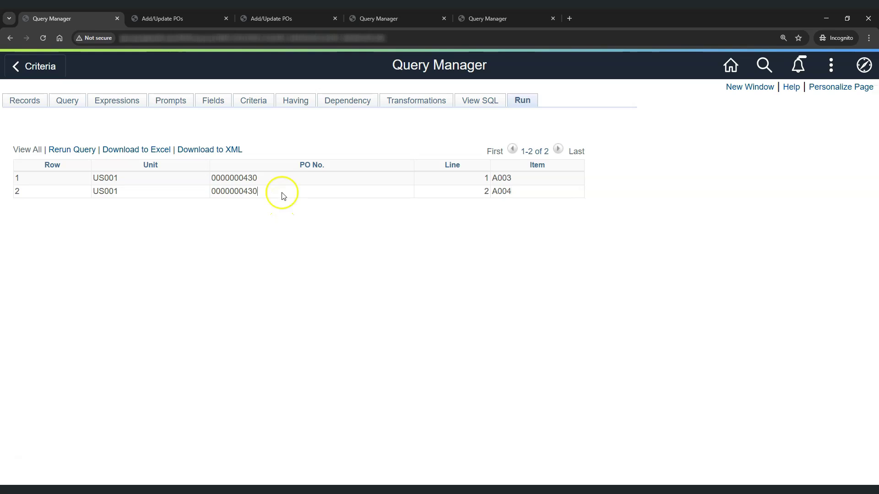